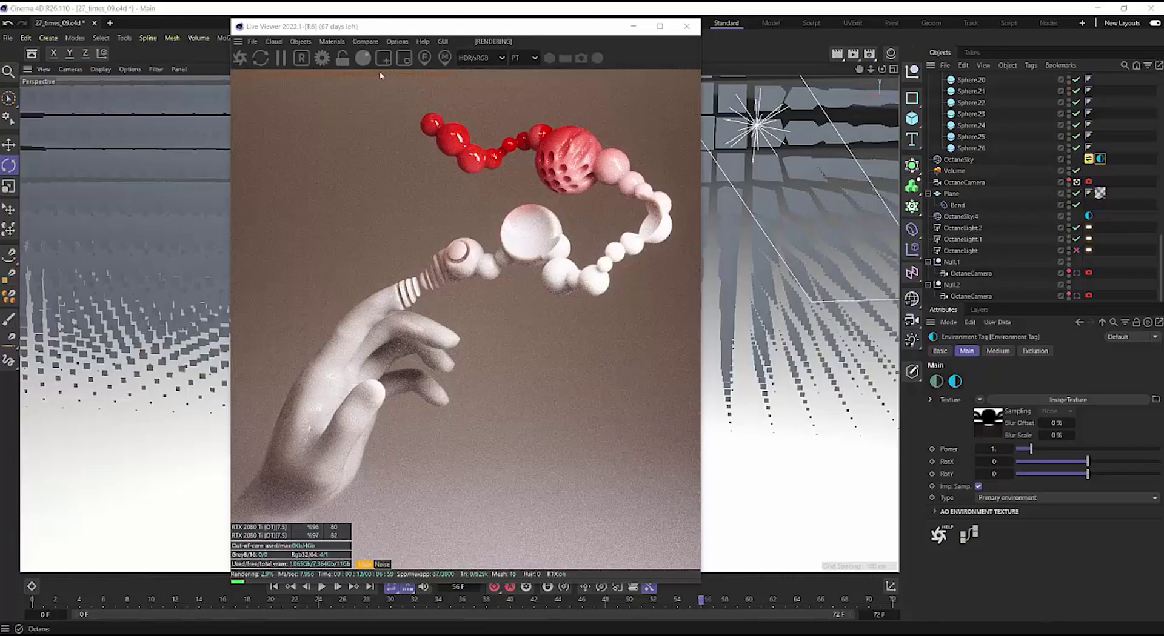
Review the Live Viewer's update check options, including Camera
left_click(396, 41)
mouse_move(407, 61)
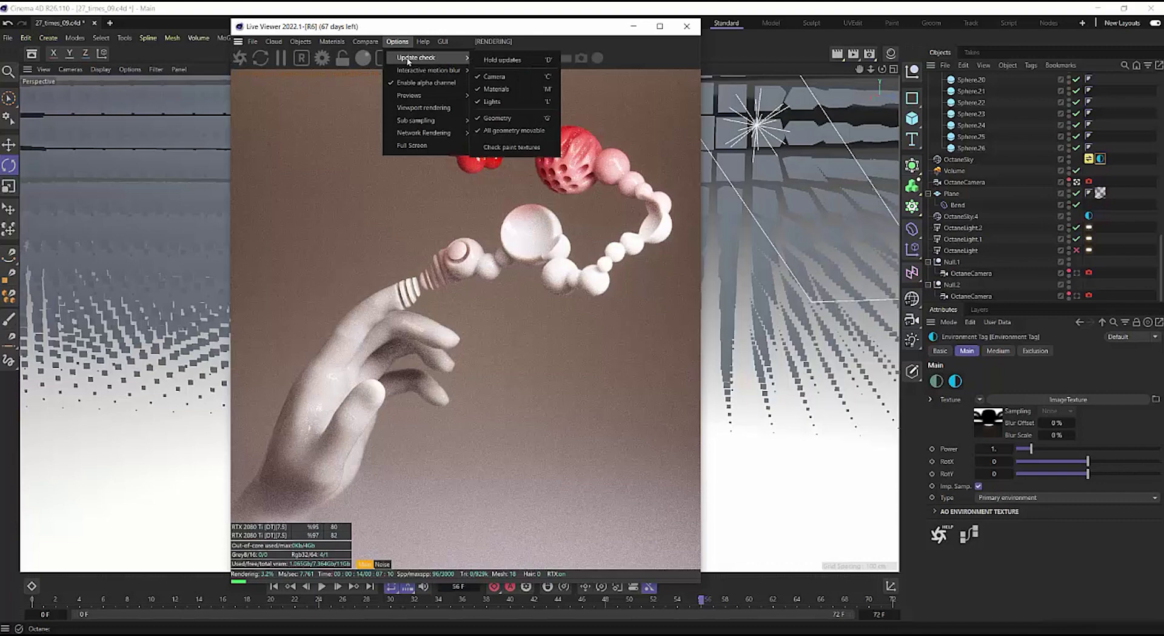
left_click(507, 79)
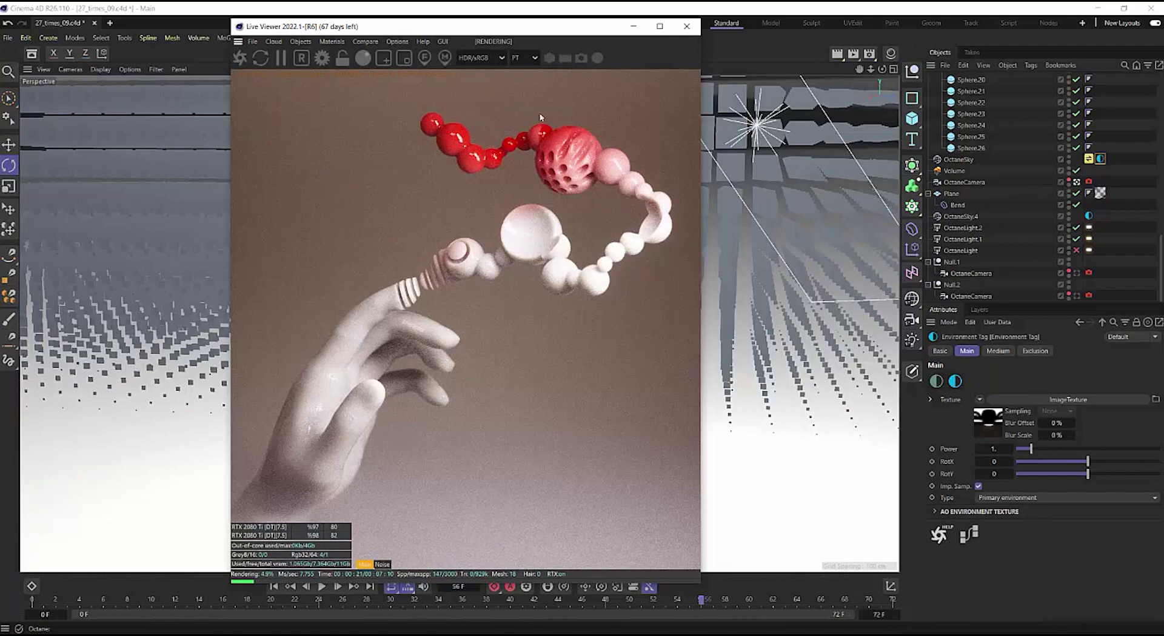
left_click(397, 41)
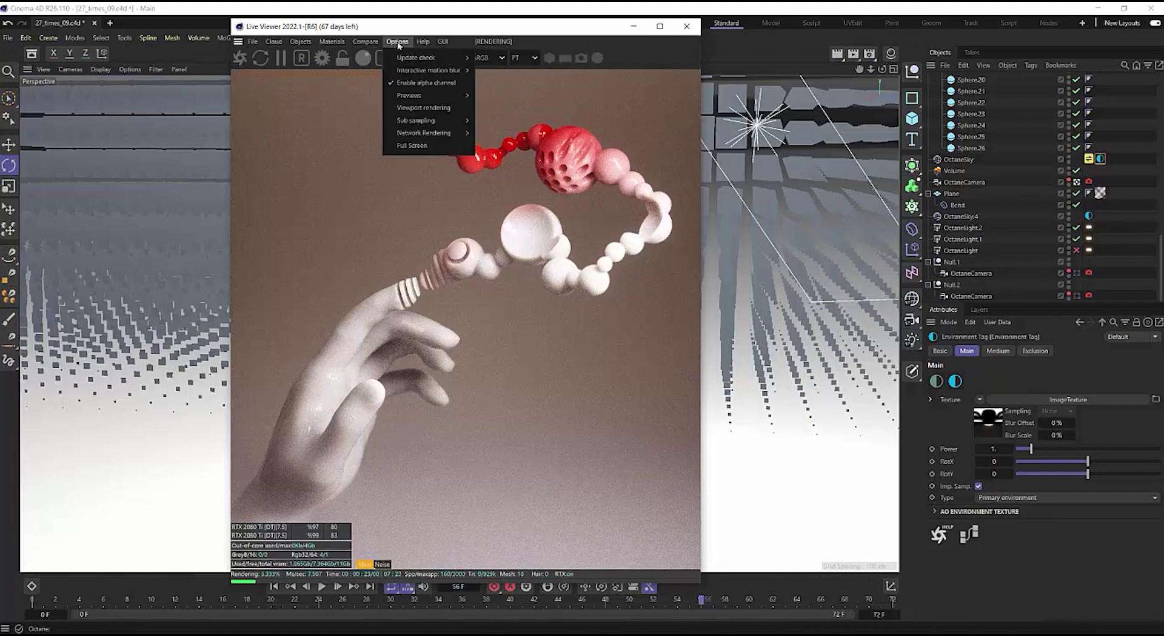
mouse_move(425, 56)
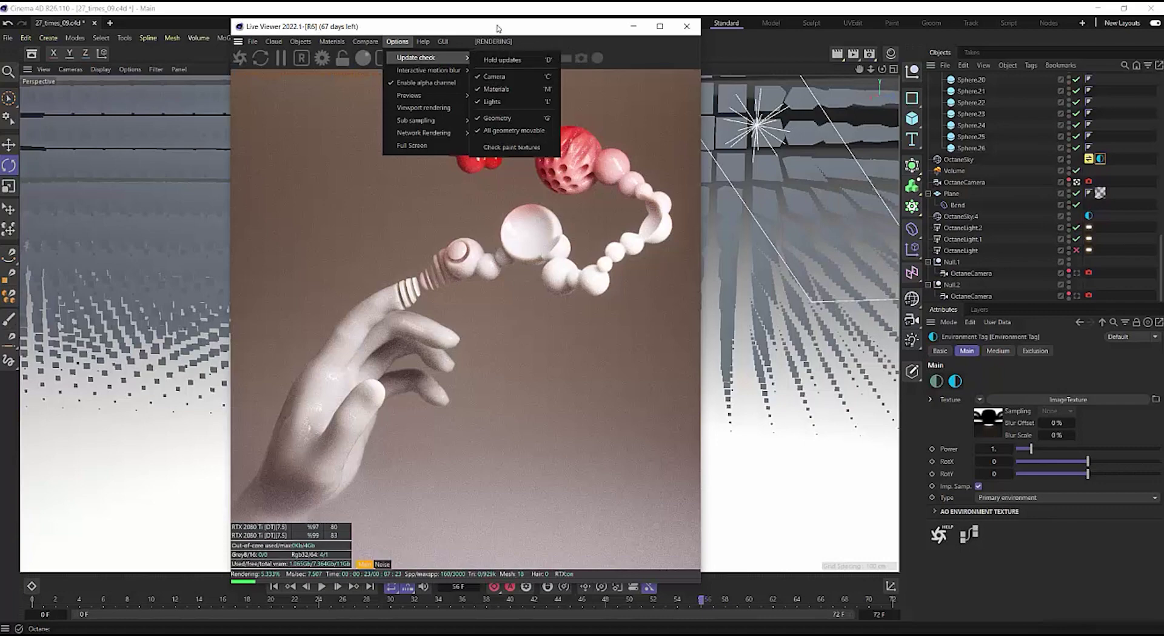
left_click(495, 79)
scroll(1121, 138, "up", 5)
scroll(1115, 182, "down", 5)
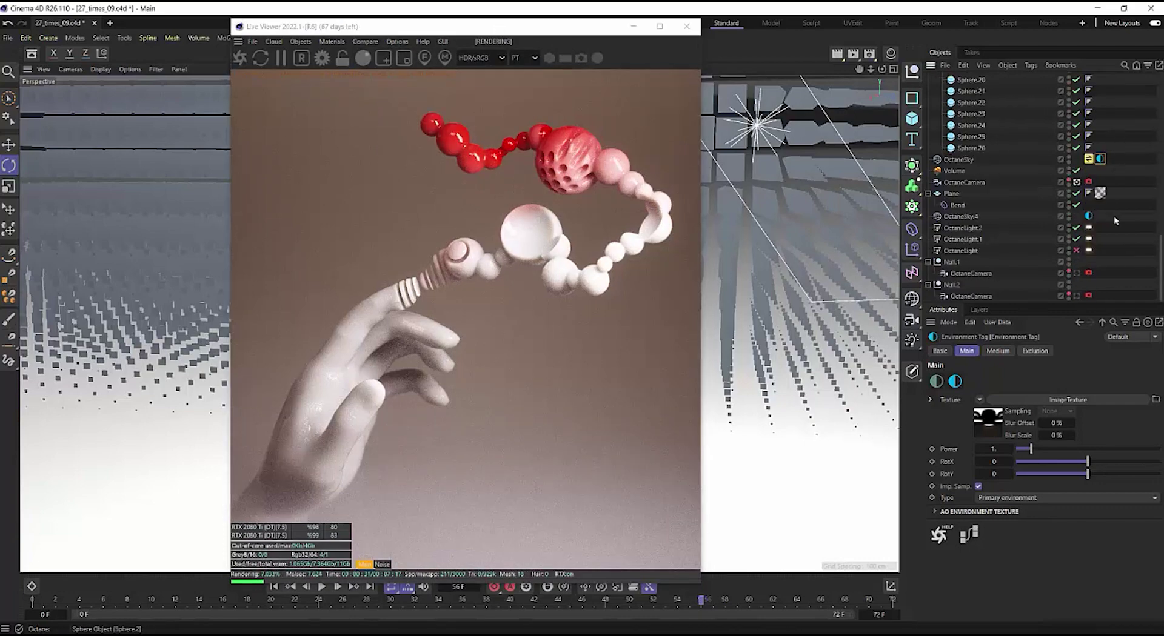
Leave the OctaneCamera view, move the Live Viewer aside, orbit around the hand model, and return to the camera view
left_click(1075, 182)
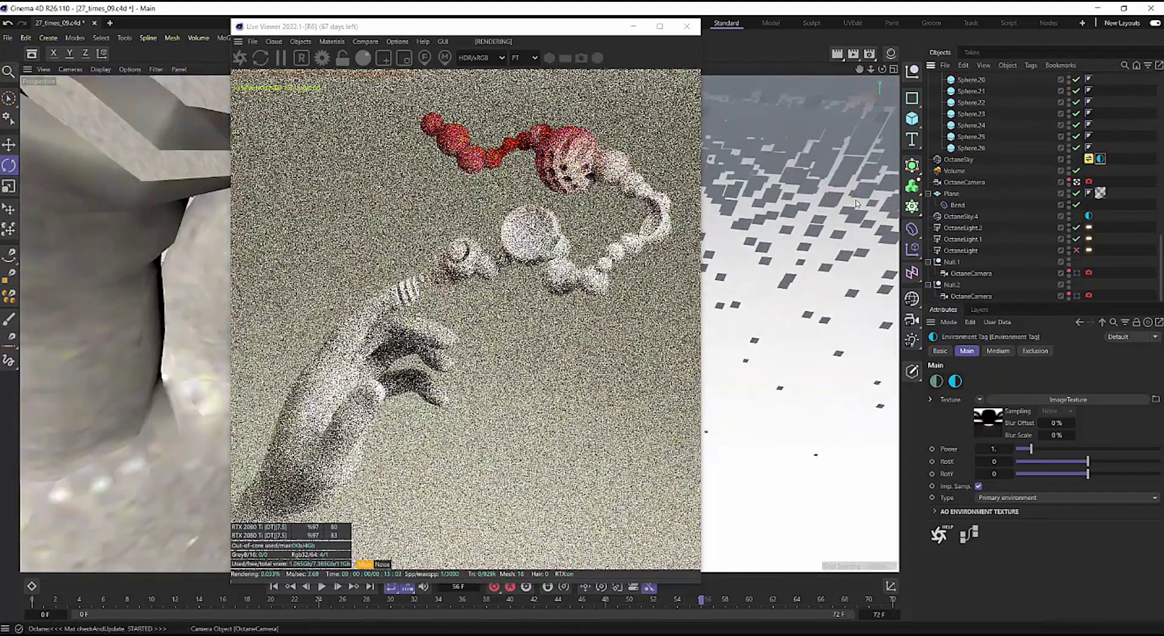
left_click_drag(447, 26, 657, 39)
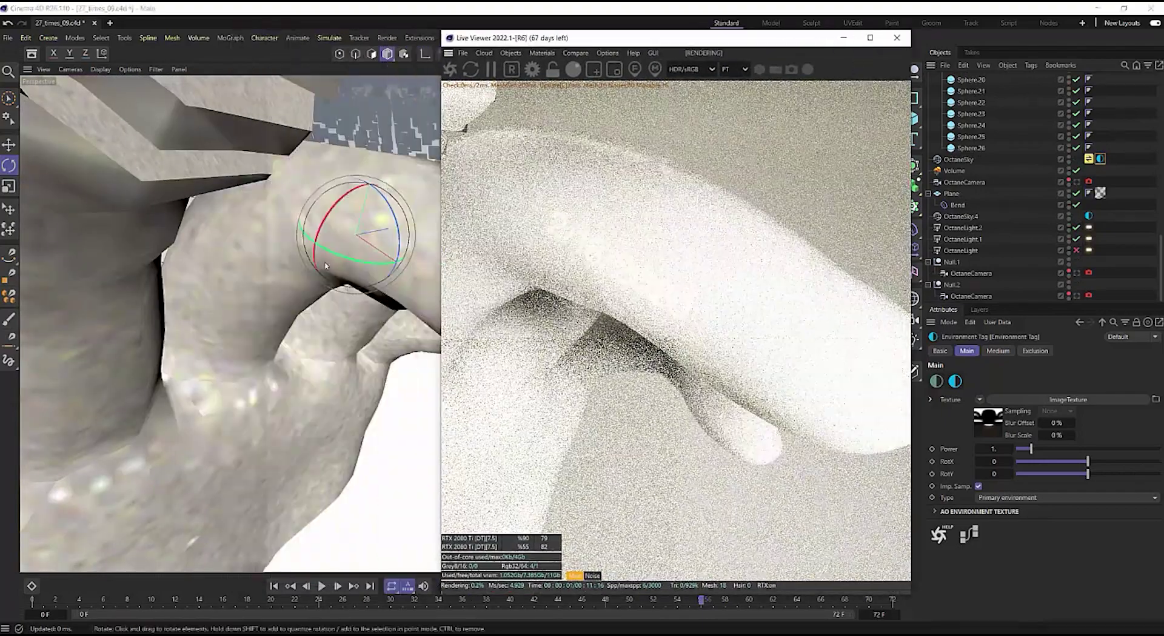
right_click_drag(357, 234, 187, 267, "alt")
left_click_drag(185, 267, 363, 273, "alt")
middle_click_drag(364, 274, 308, 363, "alt")
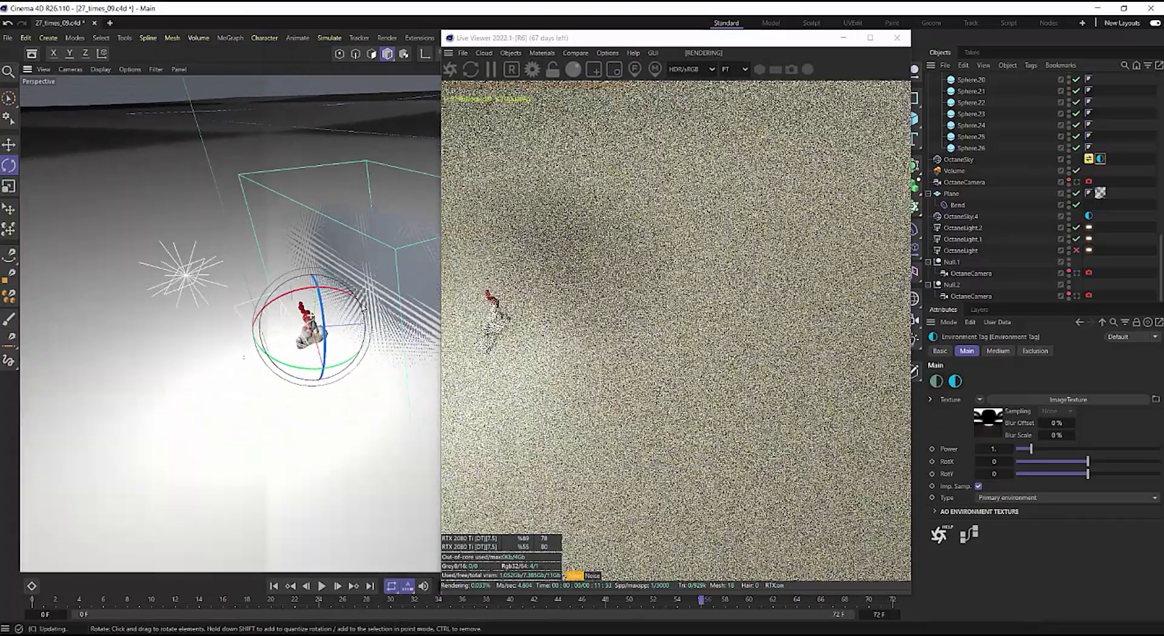
right_click_drag(308, 330, 363, 327, "alt")
left_click_drag(309, 346, 282, 294, "alt")
left_click_drag(261, 369, 382, 350, "alt")
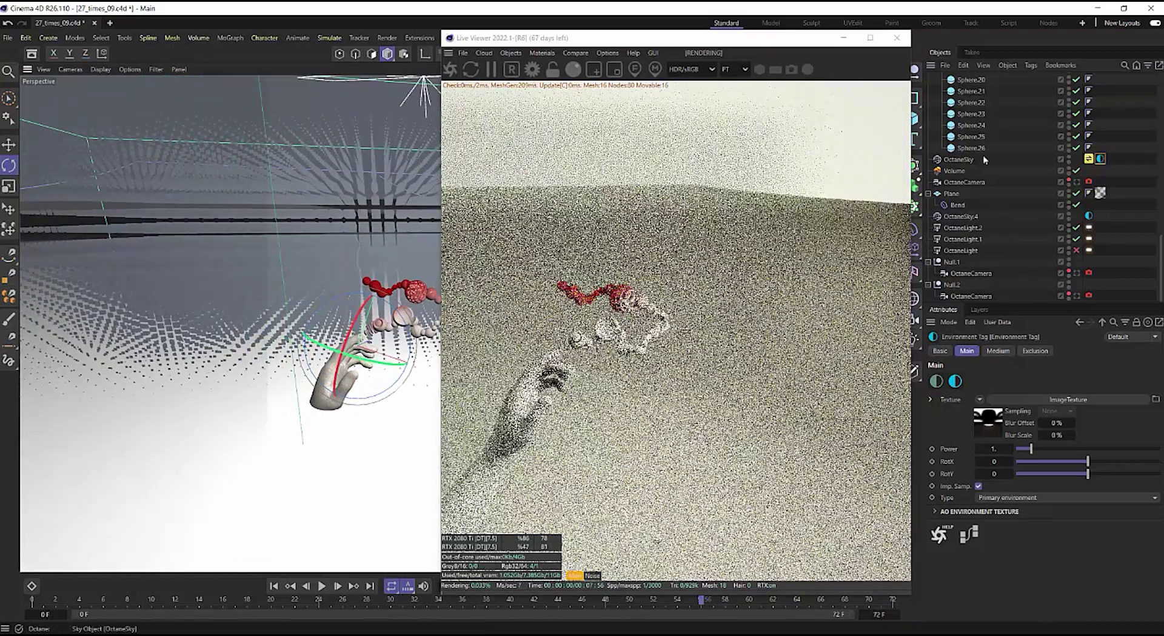
left_click(1076, 182)
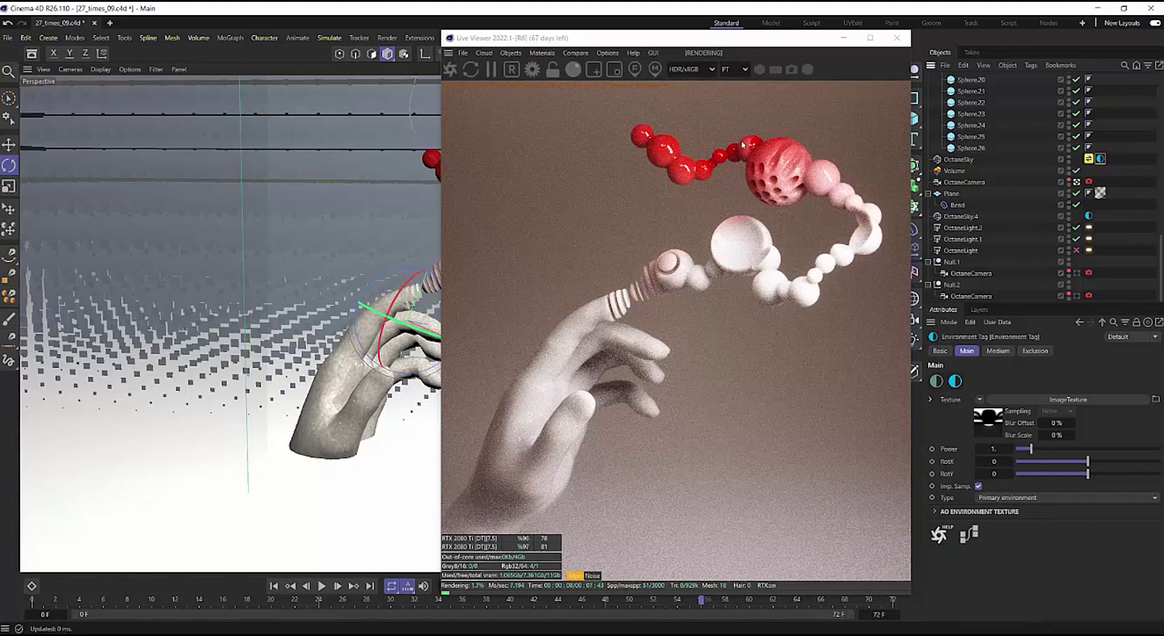
Turn off Camera in the Live Viewer's update checks
left_click(606, 53)
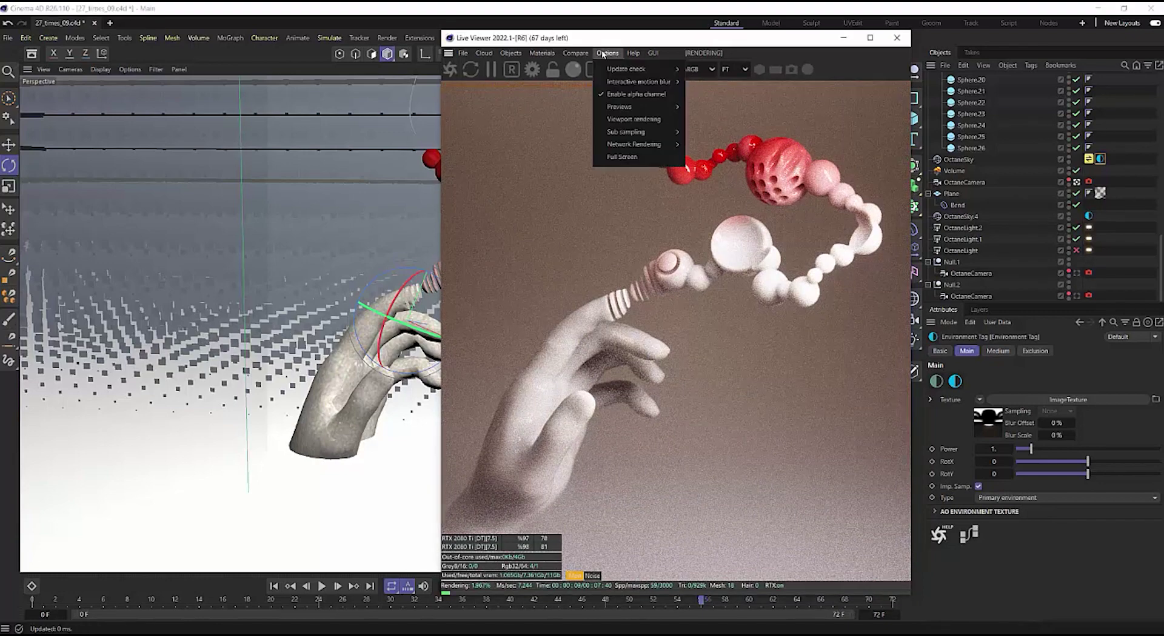
mouse_move(623, 72)
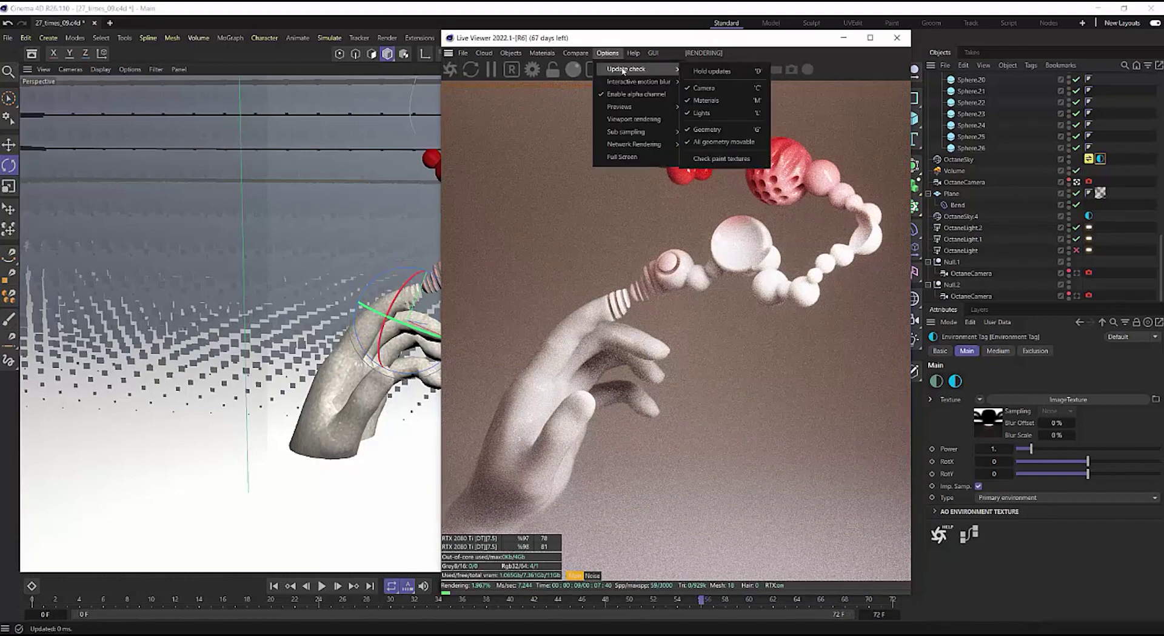
left_click(711, 89)
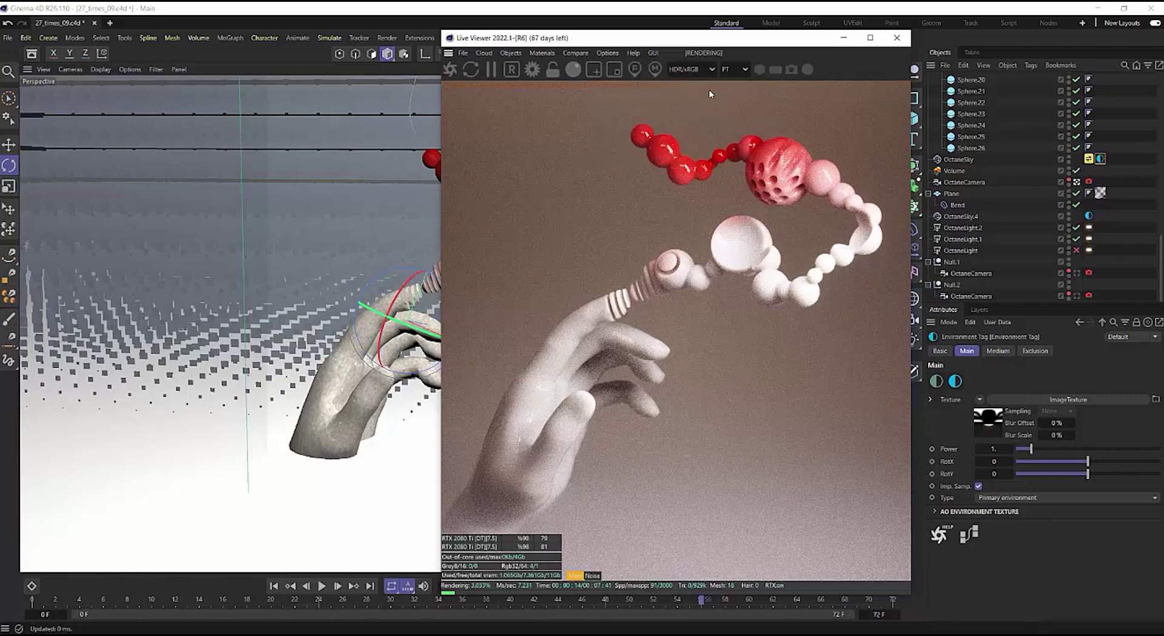
Leave the OctaneCamera view and orbit and zoom around the hand and sphere chain in the viewport
left_click(1076, 183)
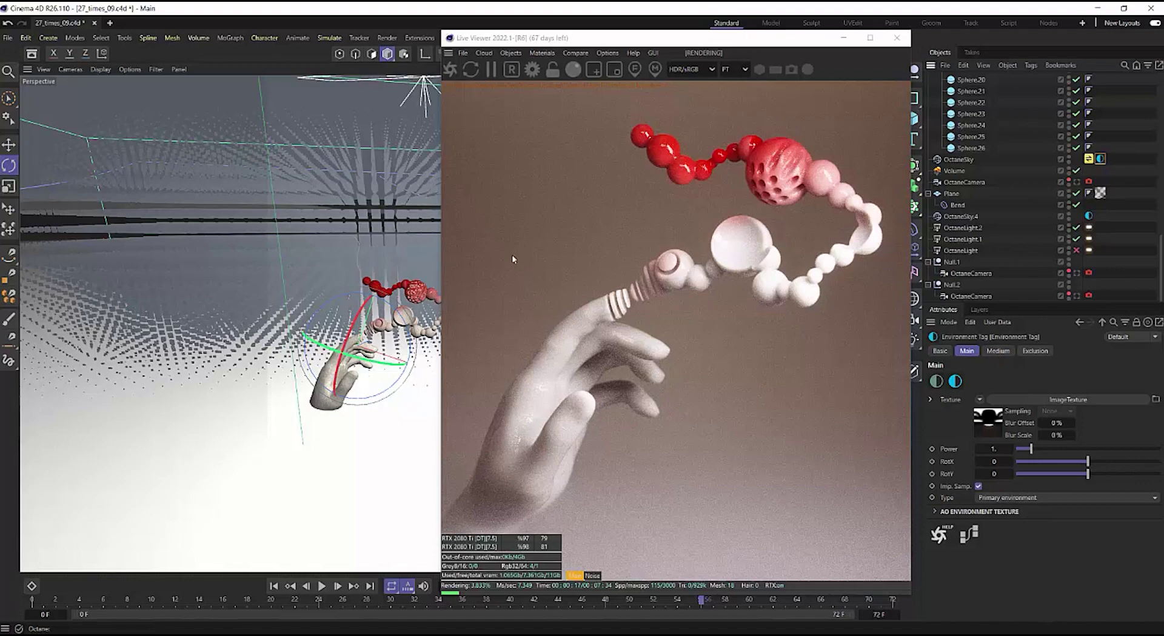
middle_click_drag(358, 357, 393, 344, "alt")
scroll(394, 344, "up", 6)
left_click_drag(365, 342, 424, 356, "alt")
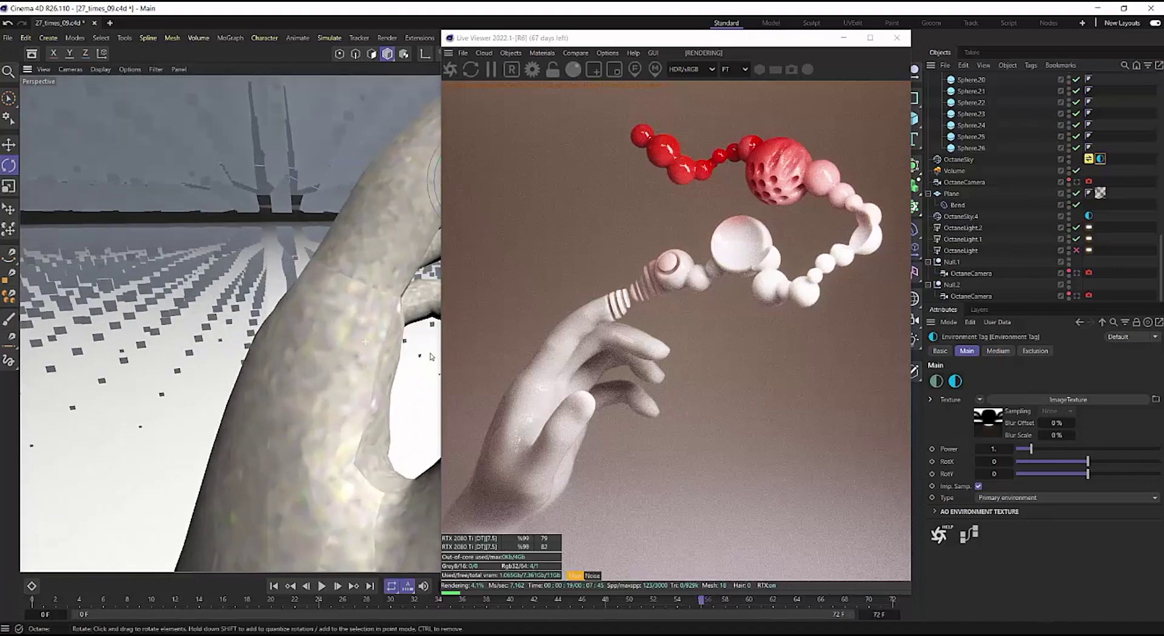
scroll(369, 340, "down", 8)
middle_click_drag(403, 267, 338, 343, "alt")
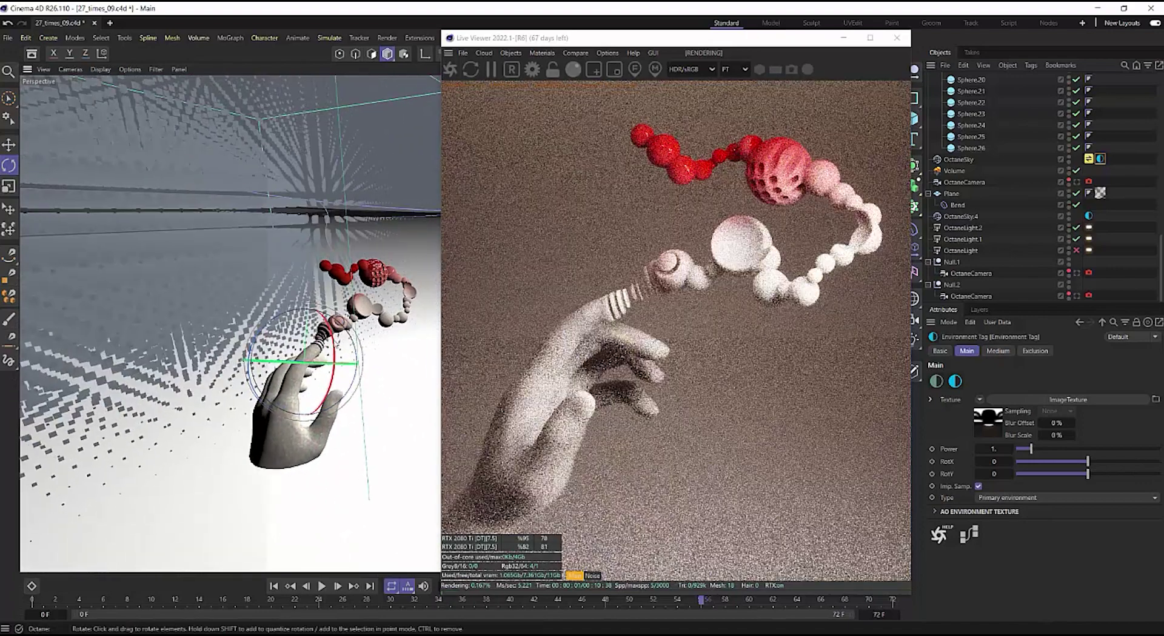
scroll(338, 344, "up", 10)
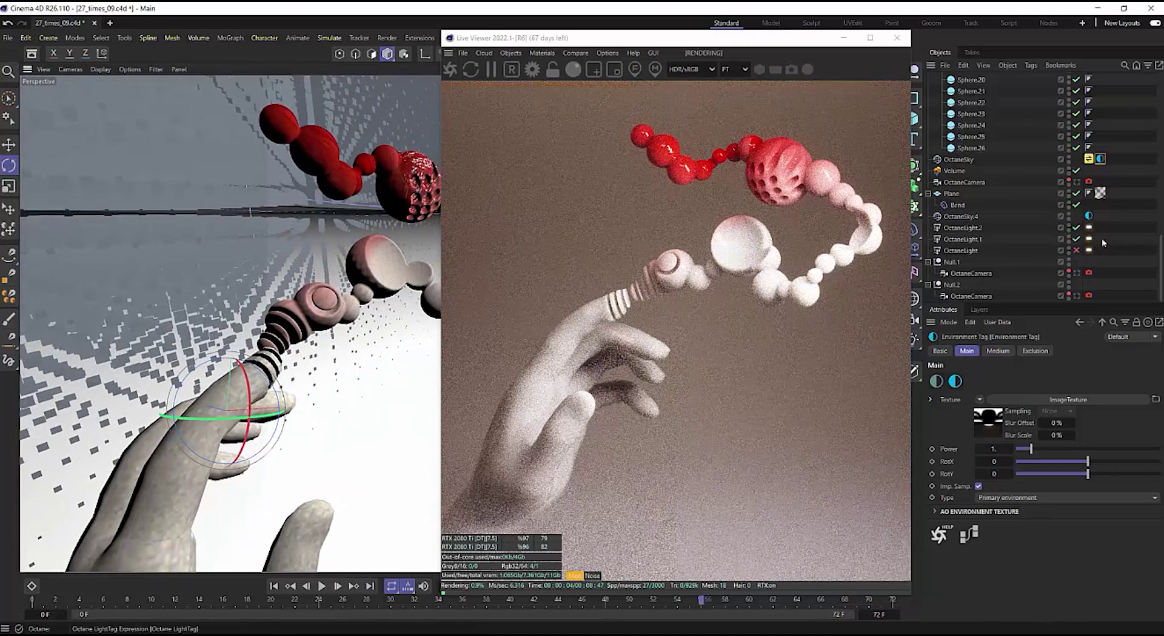
Show the light settings of OctaneLight.2 and move the Live Viewer off the object list
left_click(1088, 228)
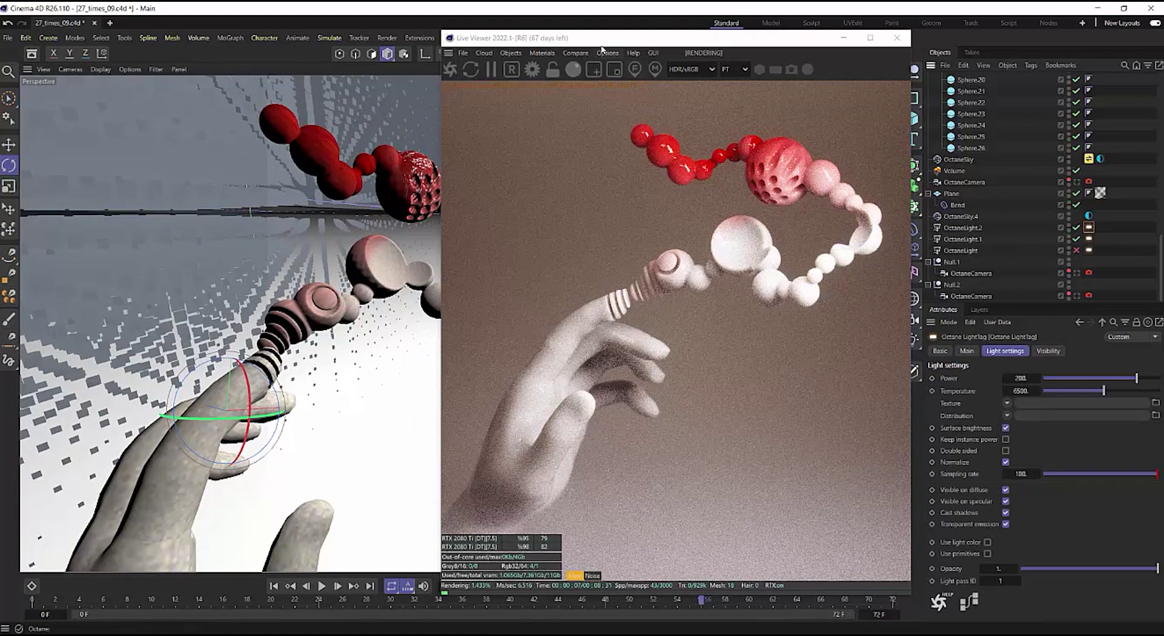
left_click_drag(591, 43, 427, 65)
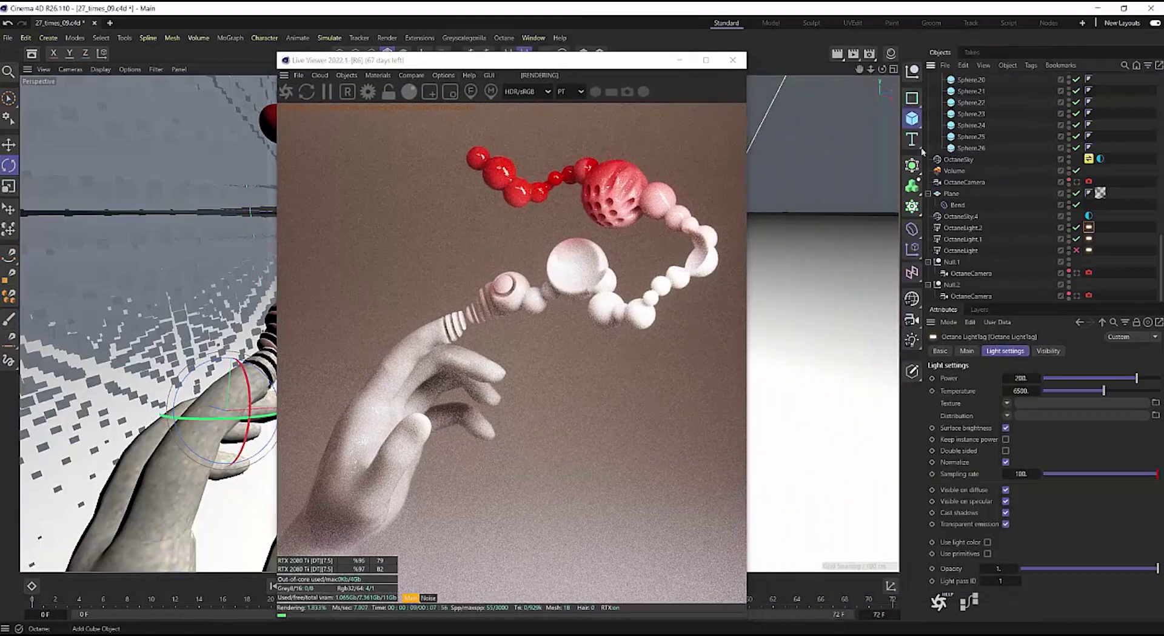
left_click(912, 118)
left_click(1029, 178)
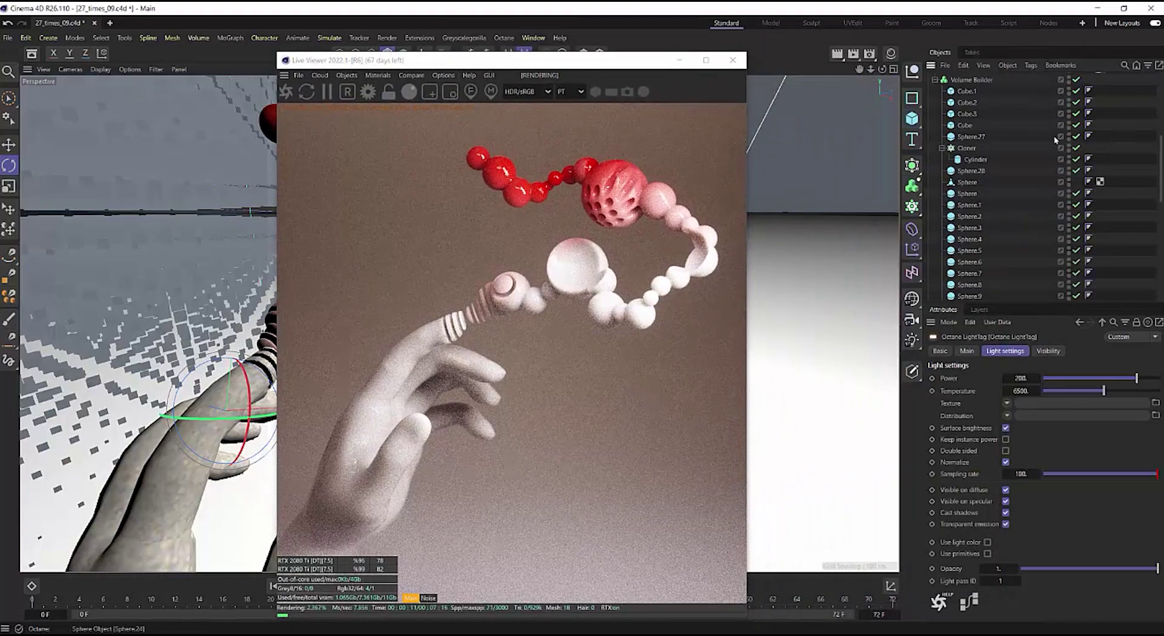
Copy the Sphere listed just above Sphere.1 and paste the duplicate into the scene
left_click(966, 194)
key("ctrl+c")
key("ctrl+v")
scroll(970, 181, "up", 6)
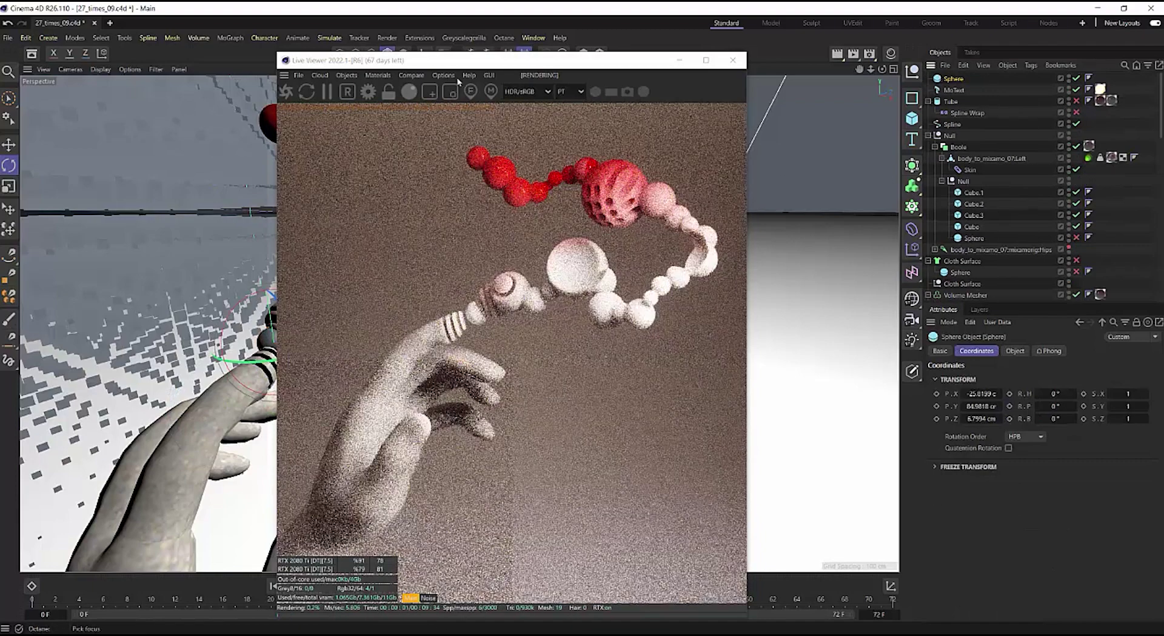
Move the pasted sphere up from the fingertip to just beyond the red end of the sphere chain
left_click_drag(459, 60, 643, 43)
key("9")
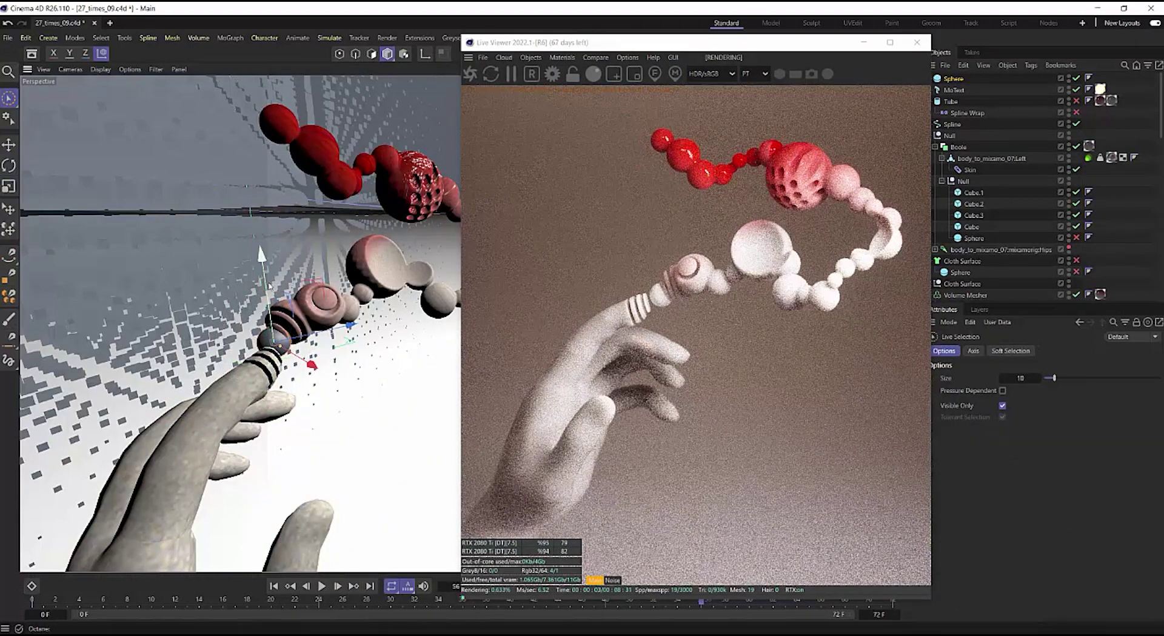
left_click_drag(267, 283, 284, 263)
left_click_drag(248, 205, 241, 110)
left_click_drag(325, 257, 272, 144, "alt")
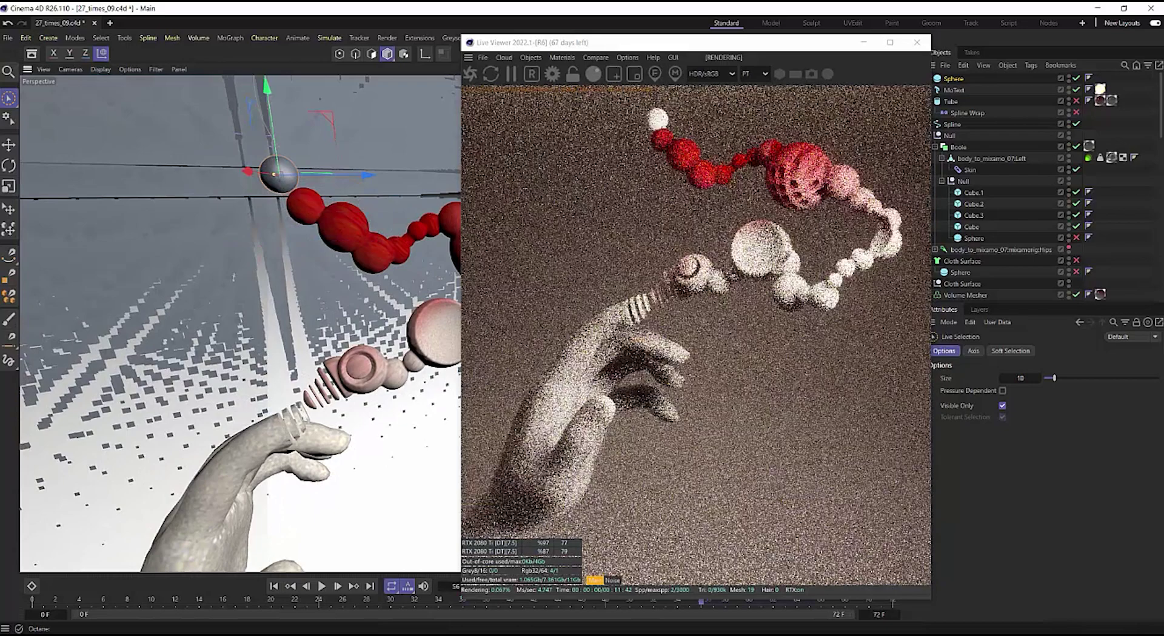
left_click_drag(357, 175, 348, 175)
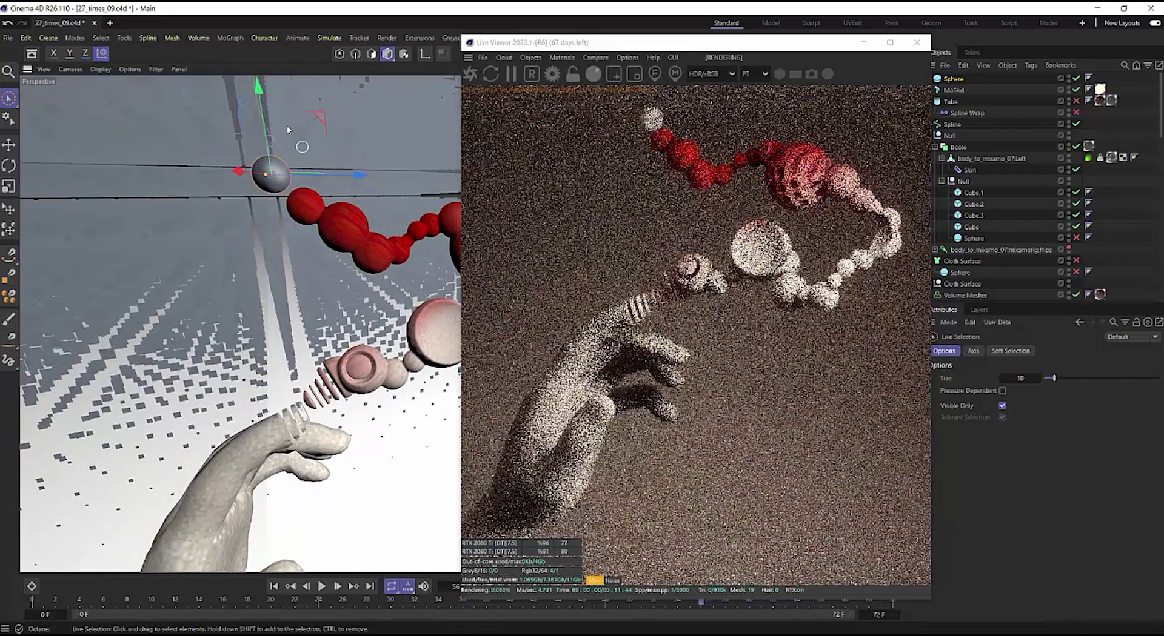
Look through the OctaneCamera again and show the Camera Imager settings of its camera tag
left_click_drag(710, 42, 541, 34)
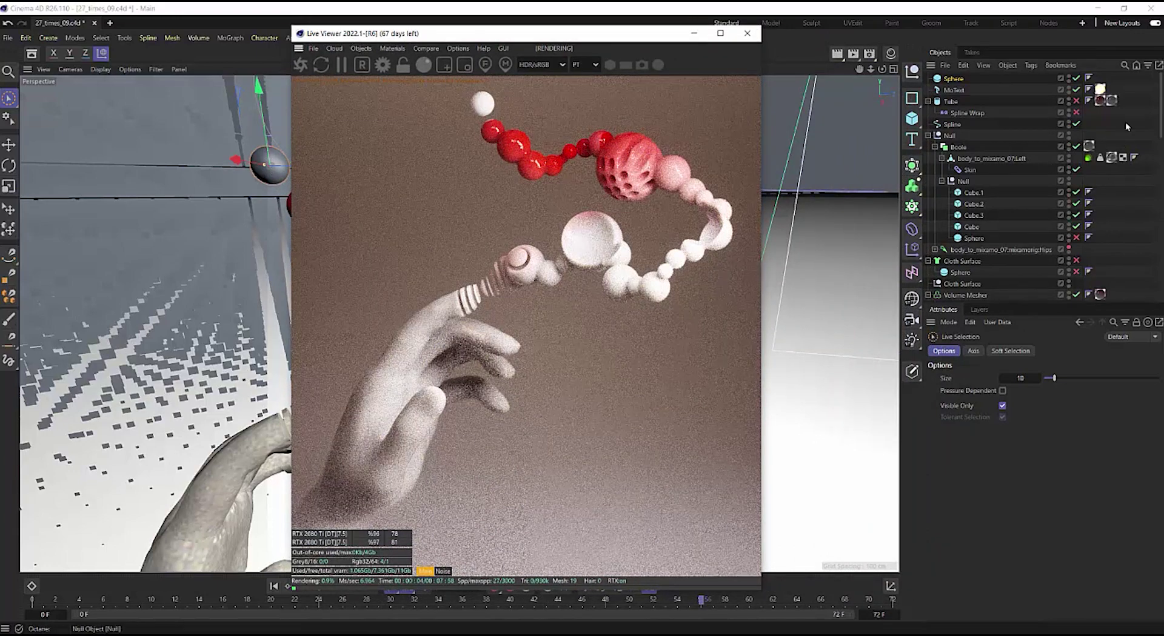
scroll(1129, 247, "down", 5)
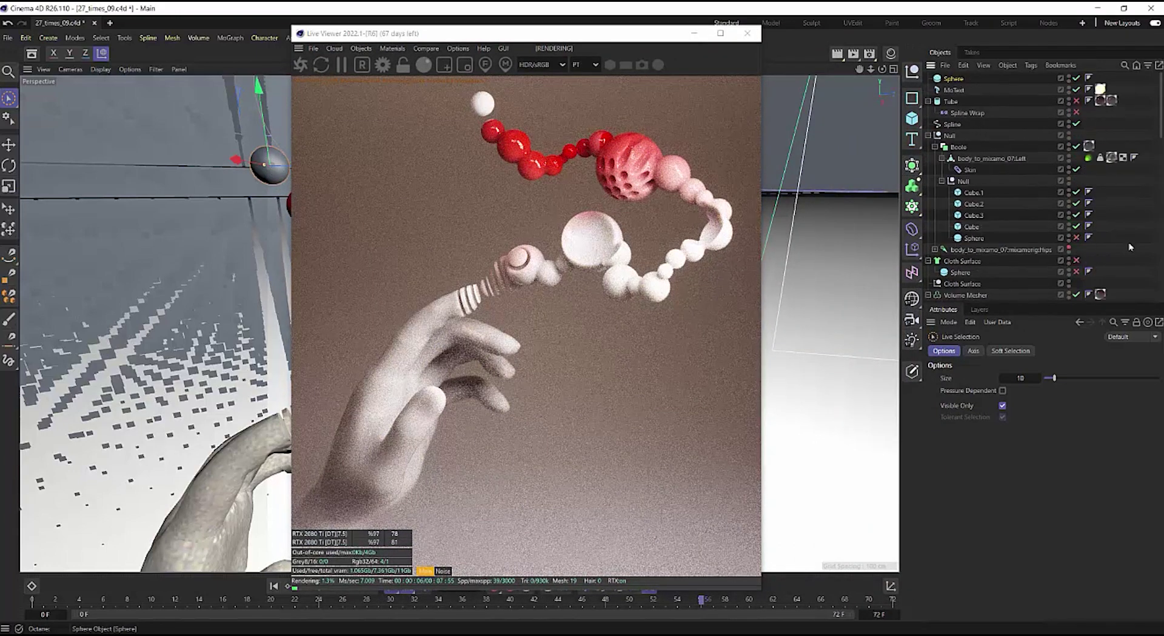
scroll(1130, 247, "down", 5)
left_click(1088, 203)
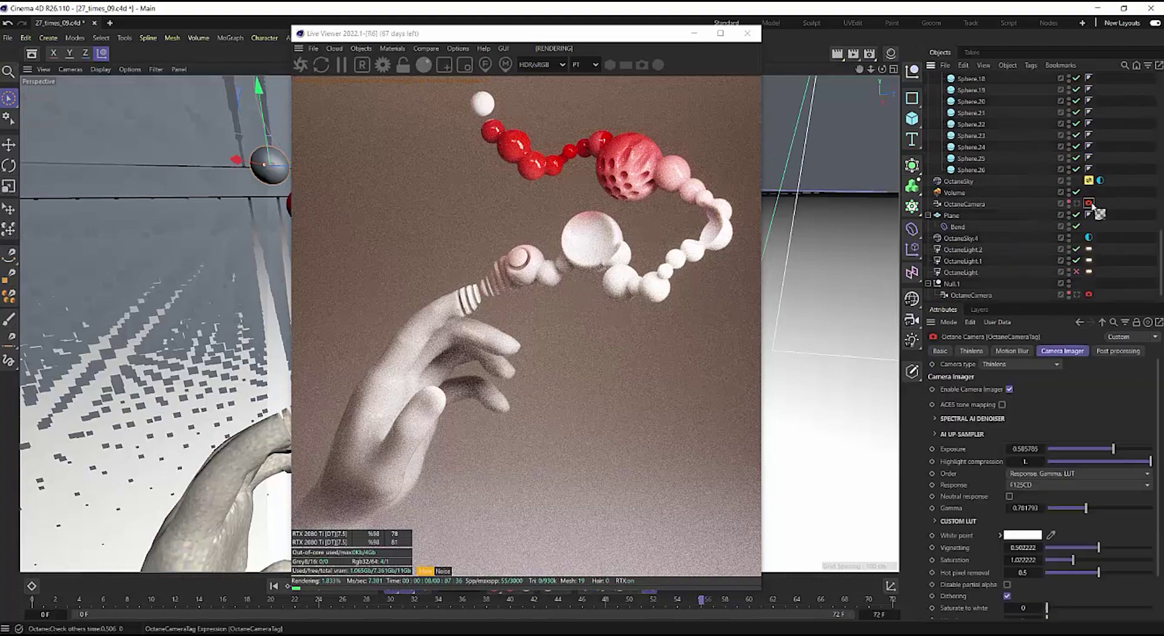
left_click(1077, 204)
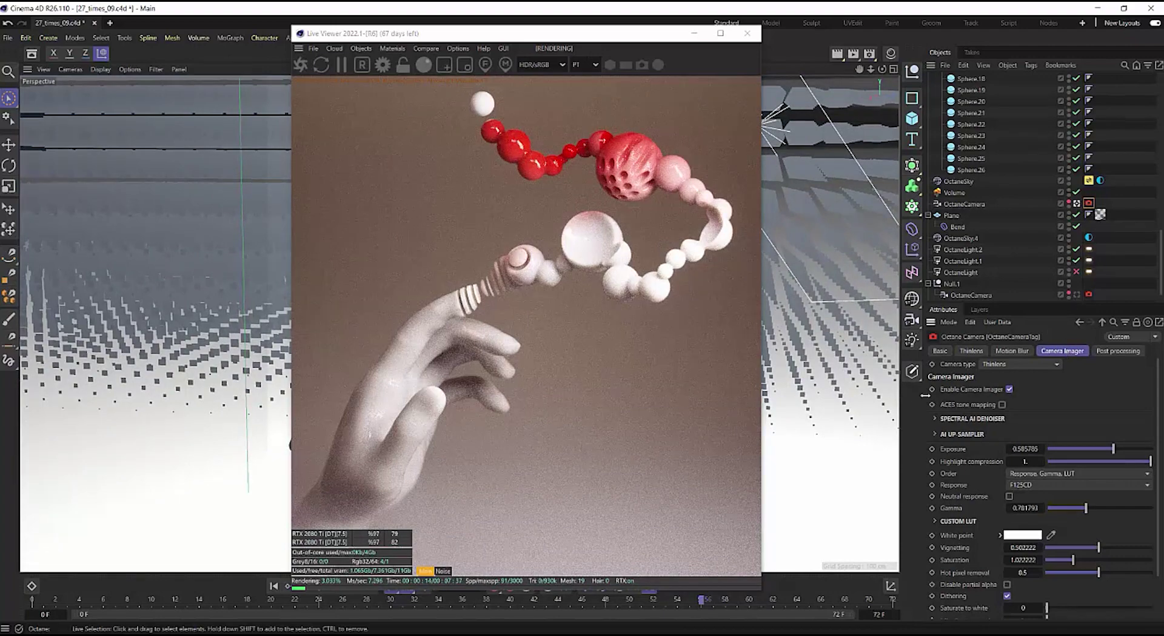
left_click(1117, 351)
left_click(1072, 352)
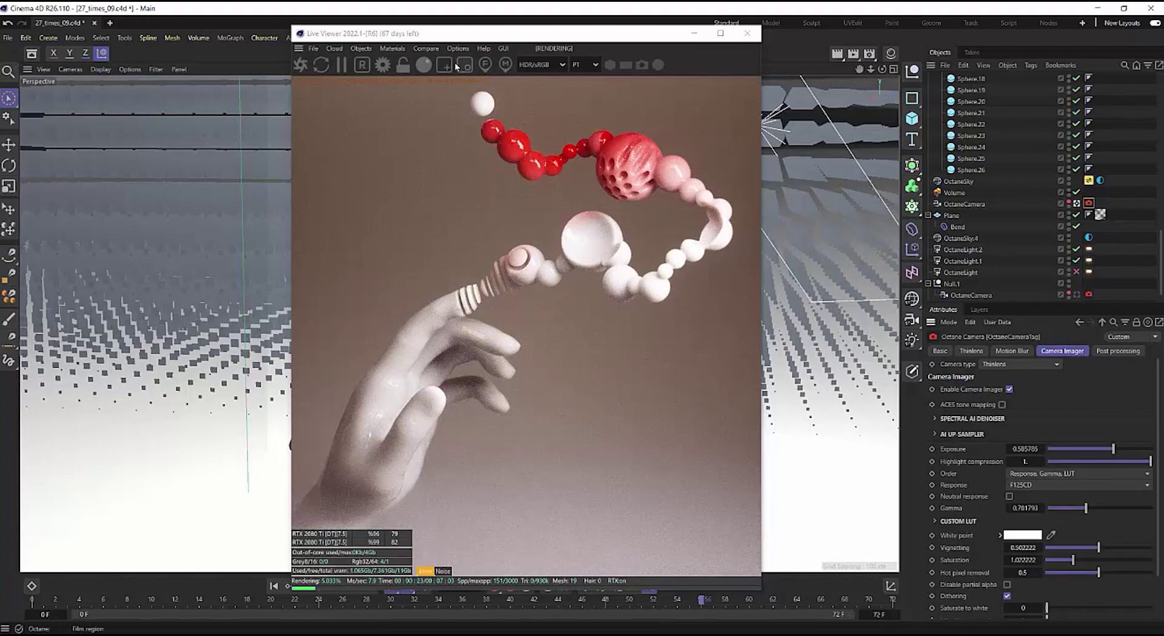
Turn Camera update checks back on in the Live Viewer and set the camera exposure to about 0.645
left_click(427, 49)
mouse_move(457, 49)
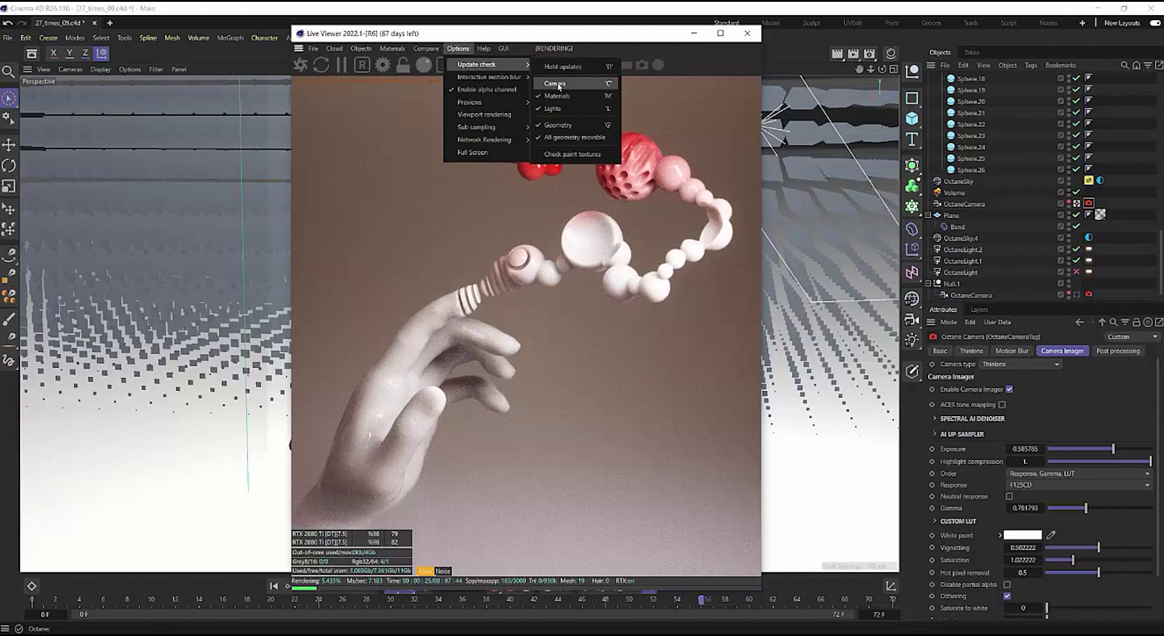
left_click(556, 83)
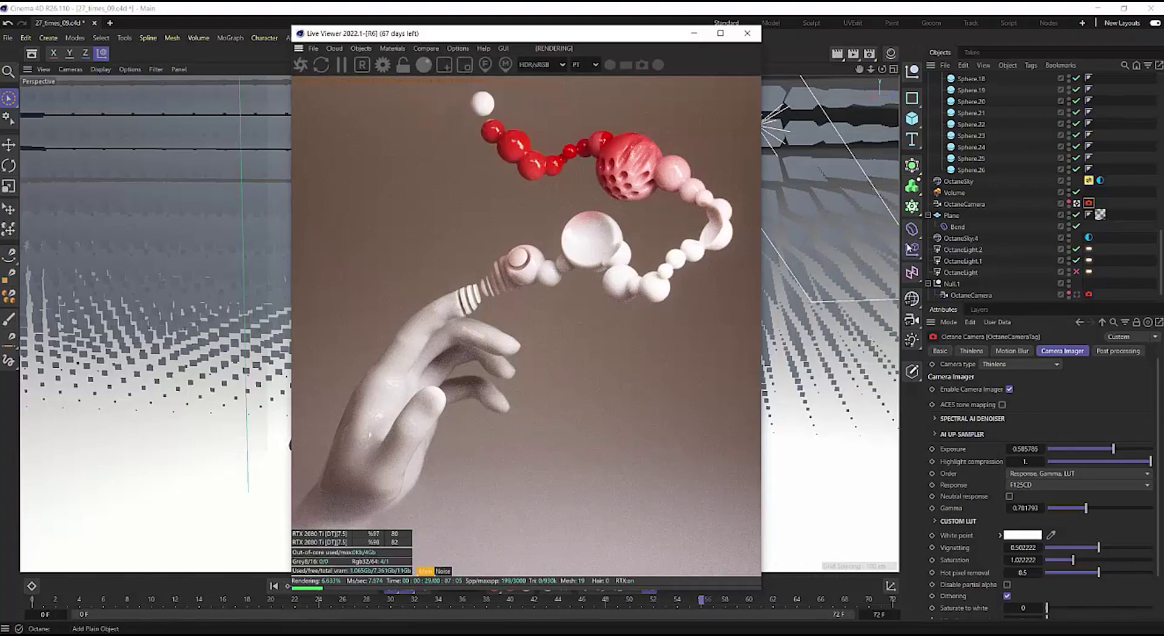
mouse_move(1113, 449)
left_mouse_down()
mouse_move(1079, 451)
mouse_move(1114, 451)
left_mouse_up()
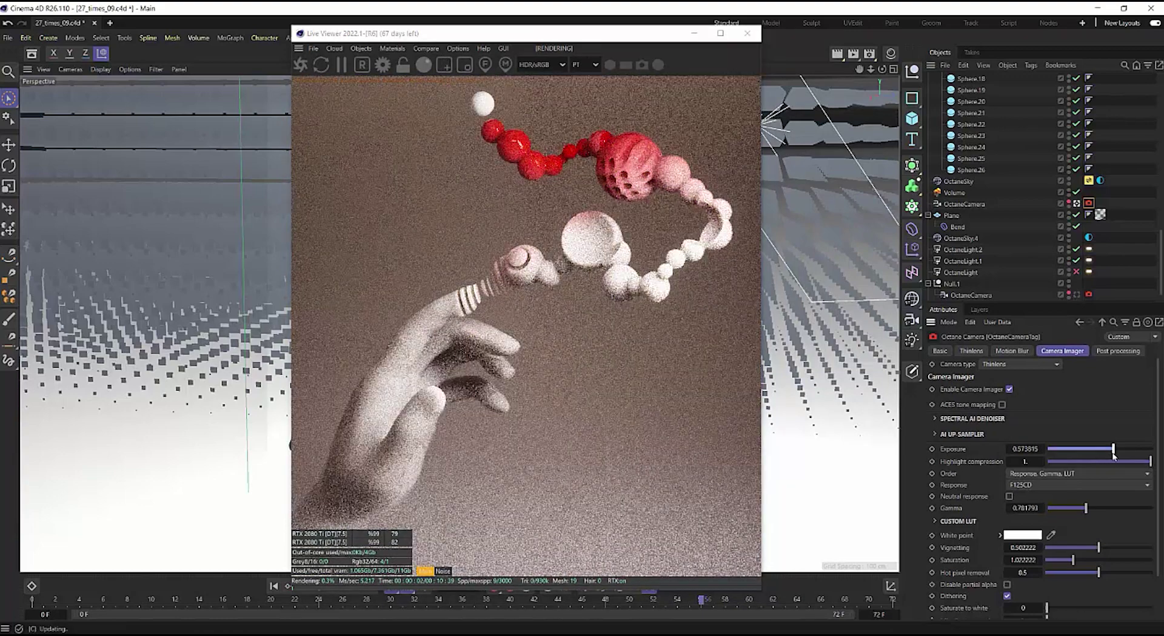
Turn off Camera update checks in the Live Viewer and raise the camera exposure to about 0.767
left_click(457, 49)
mouse_move(472, 66)
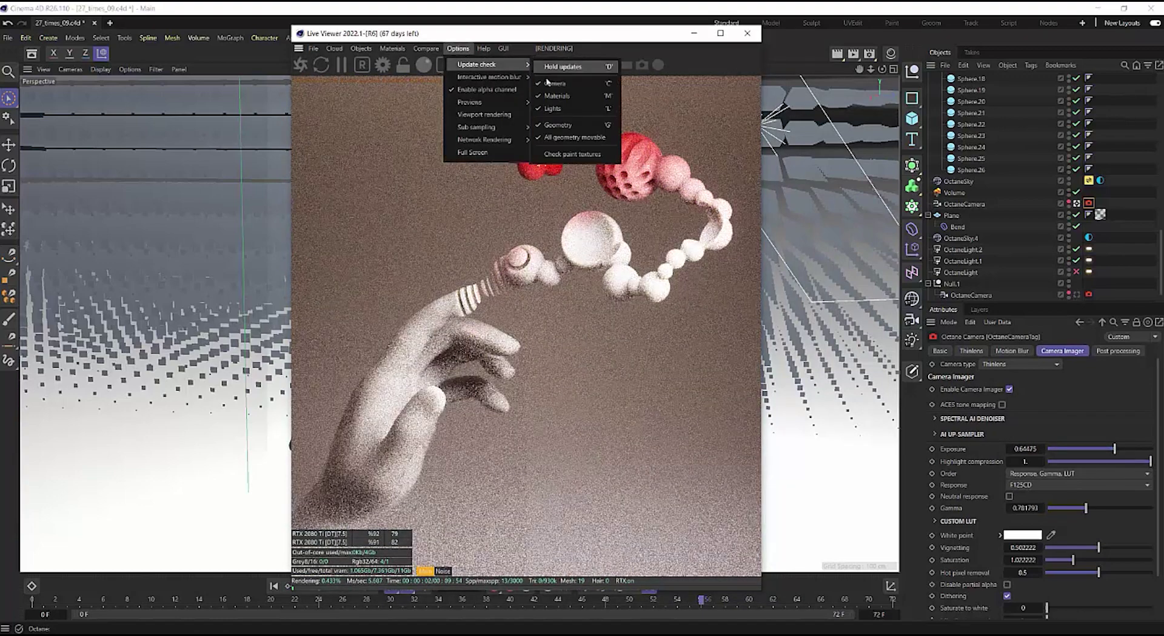
left_click(550, 83)
left_click_drag(1115, 449, 1117, 463)
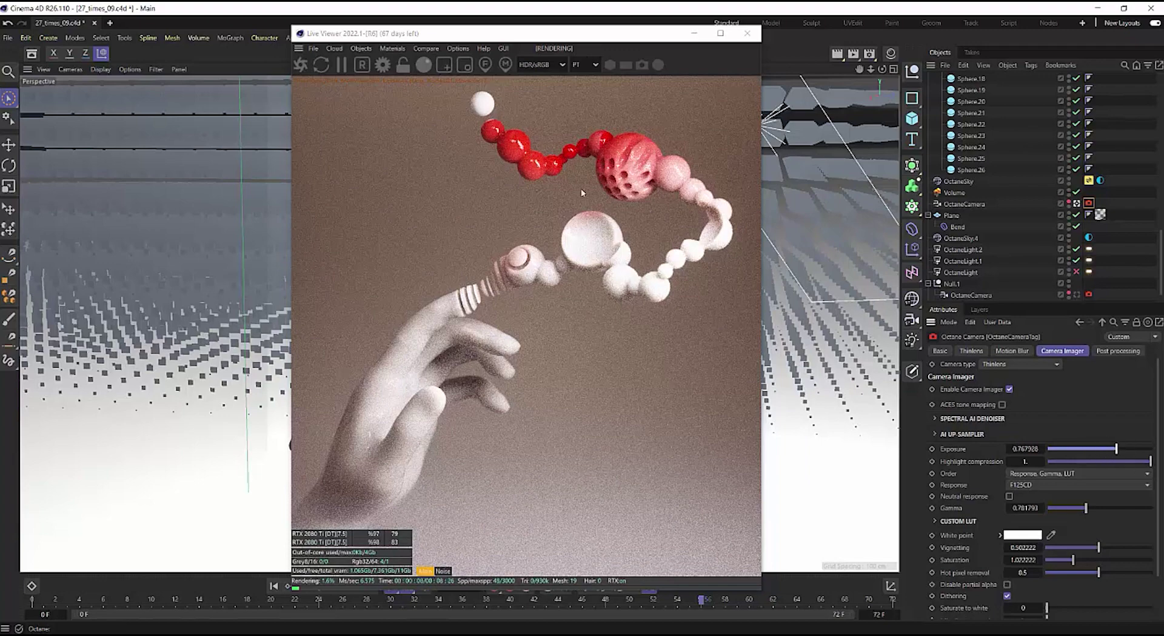
Enable Camera again in the Live Viewer's update checks
left_click(458, 48)
mouse_move(482, 75)
left_click(576, 85)
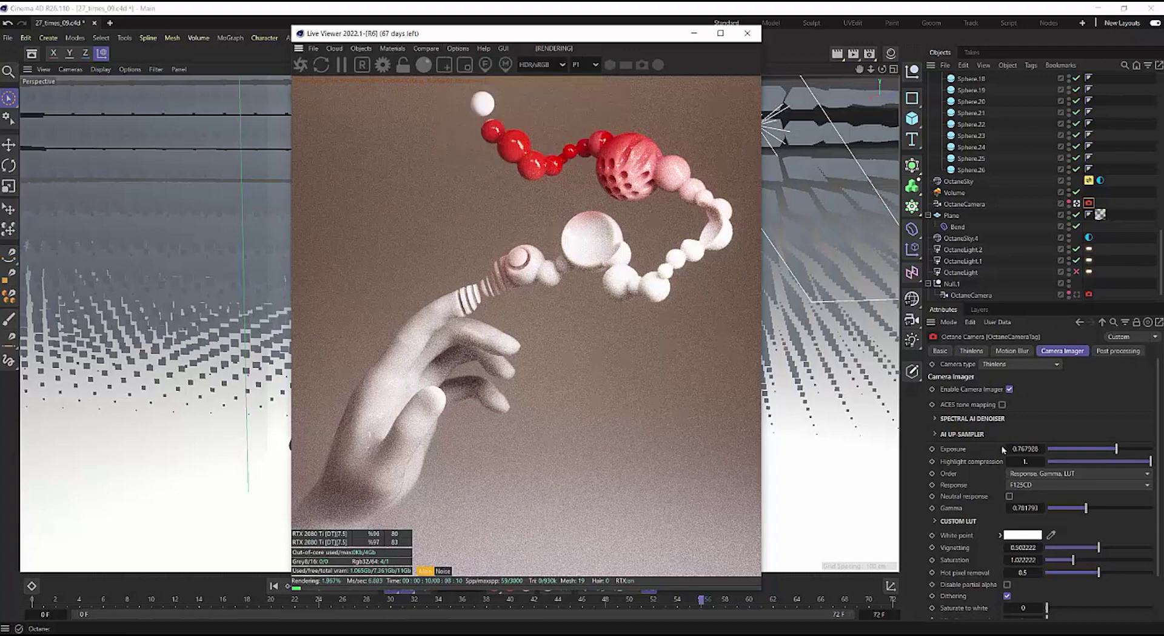
left_click_drag(1116, 449, 1117, 449)
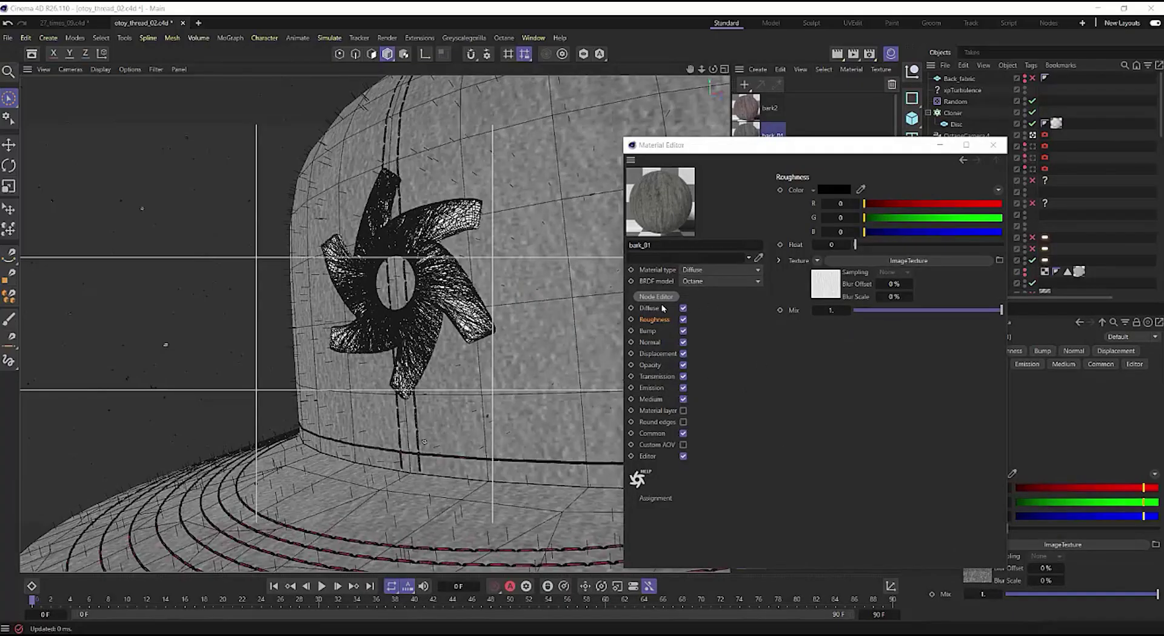
Open bark_01's node graph and align its four ImageTexture nodes into one evenly spaced column
left_click(670, 297)
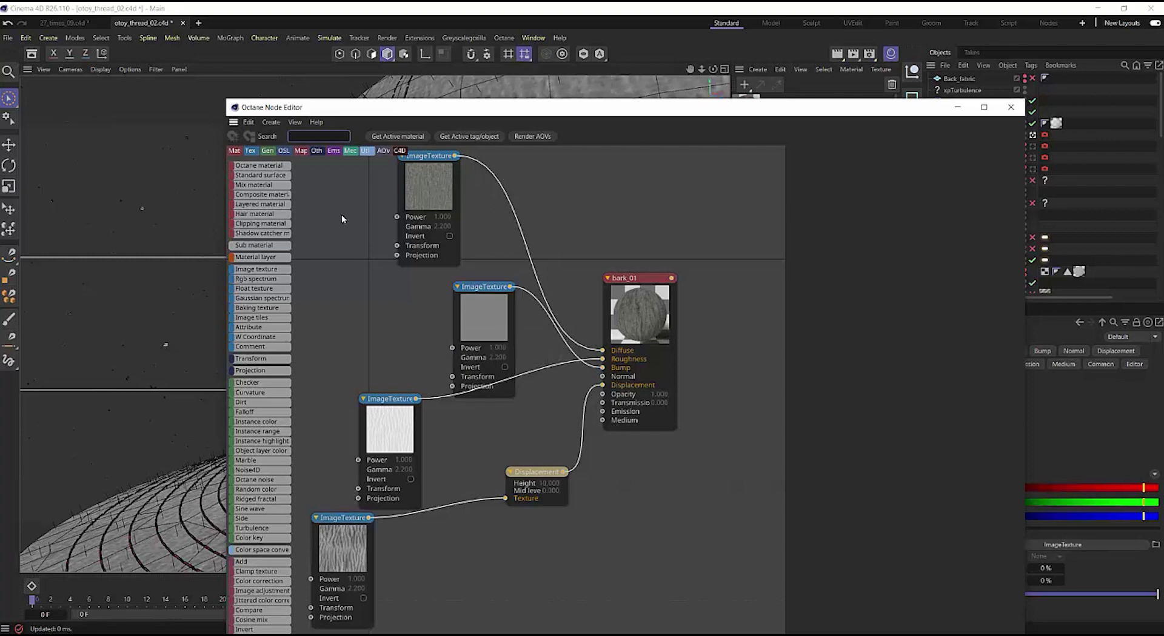
left_click_drag(331, 191, 476, 603)
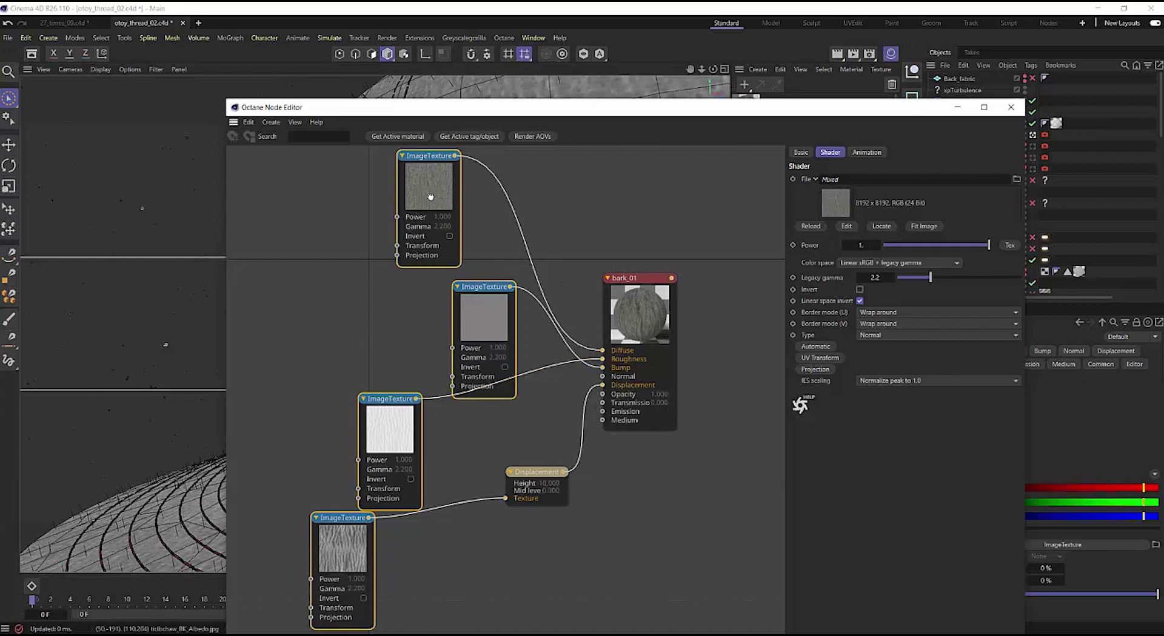
left_click_drag(322, 195, 484, 543)
right_click(430, 199)
mouse_move(474, 266)
left_click(528, 265)
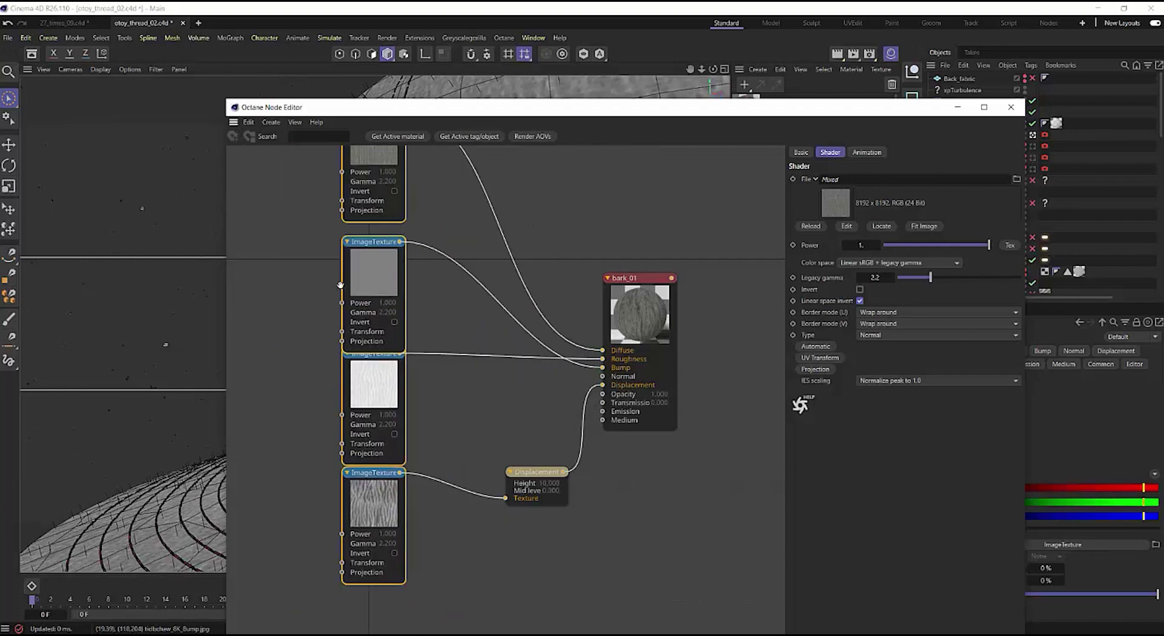
left_click(512, 295)
left_click_drag(433, 298, 432, 289)
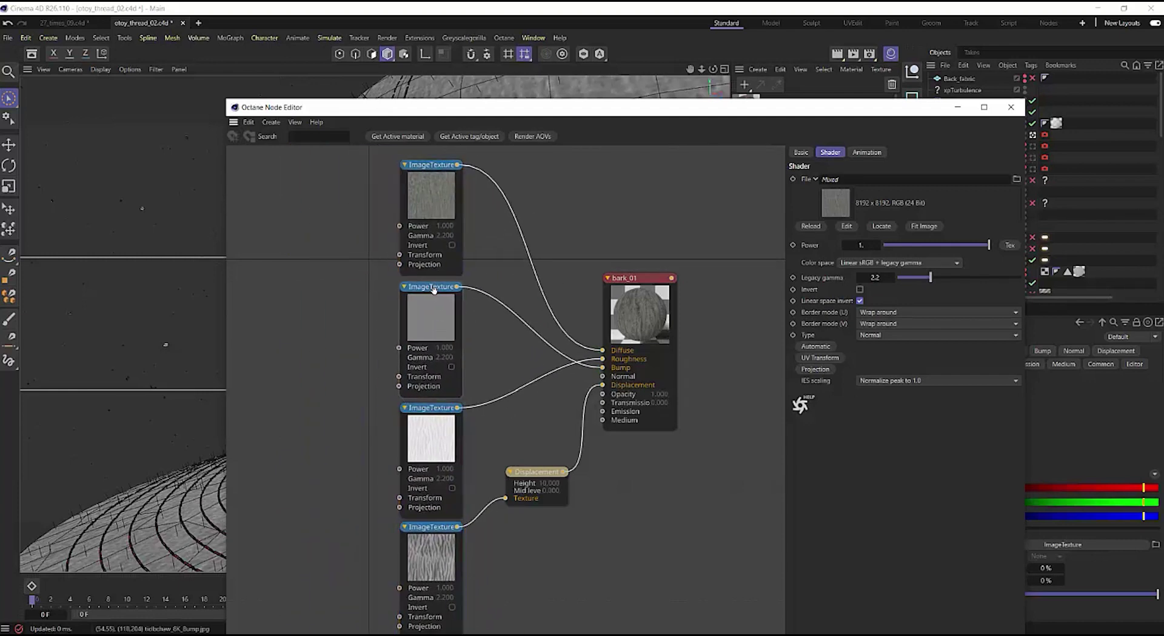
left_click(342, 307)
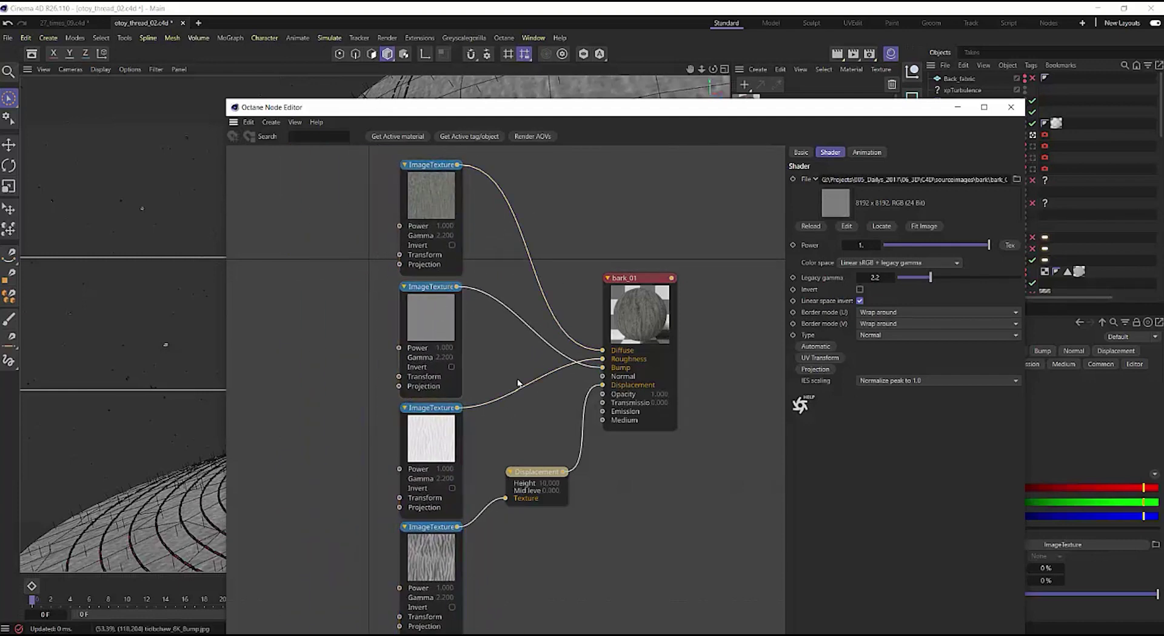
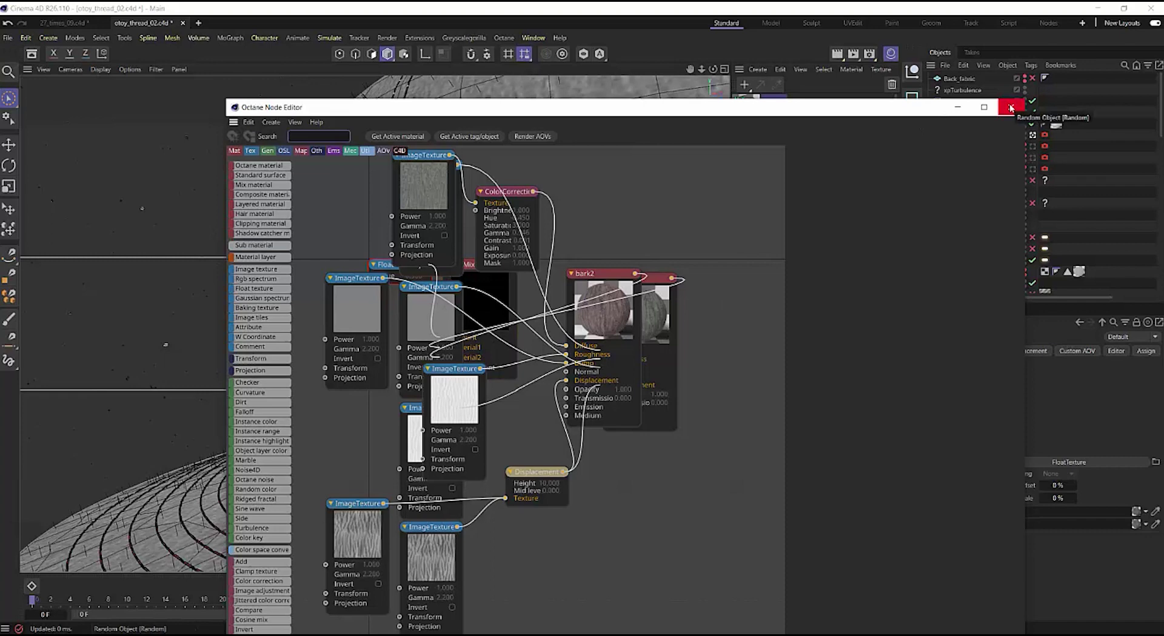
Close the overlapping OctMix1 node graph and open the bark_01 material's own graph in the Node Editor
left_click(1010, 108)
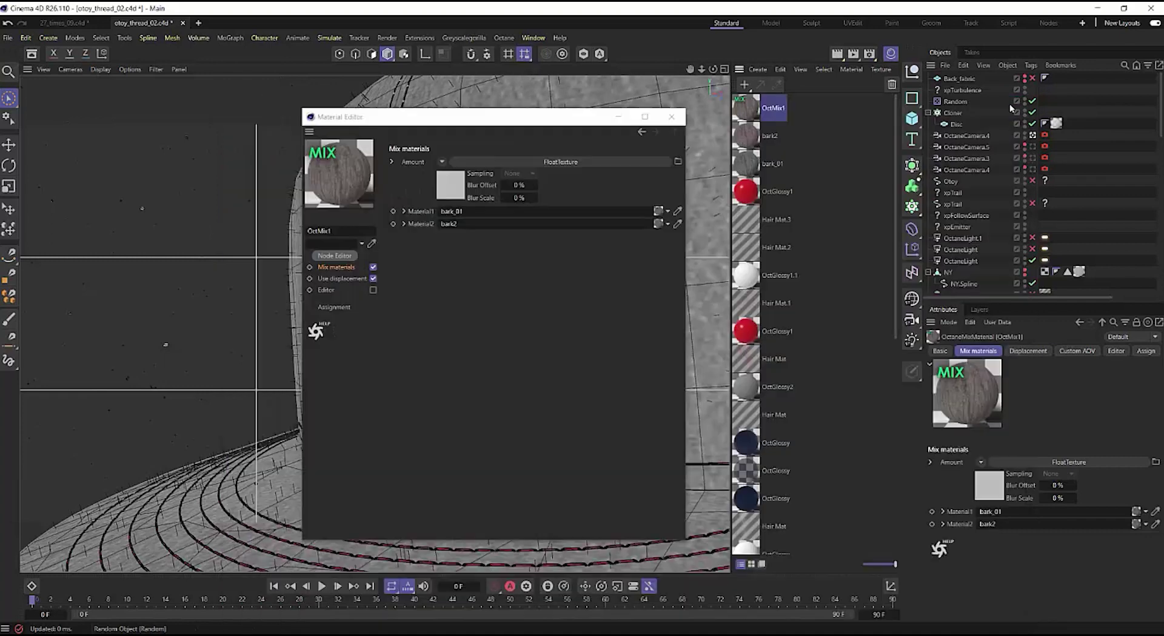
left_click(748, 162)
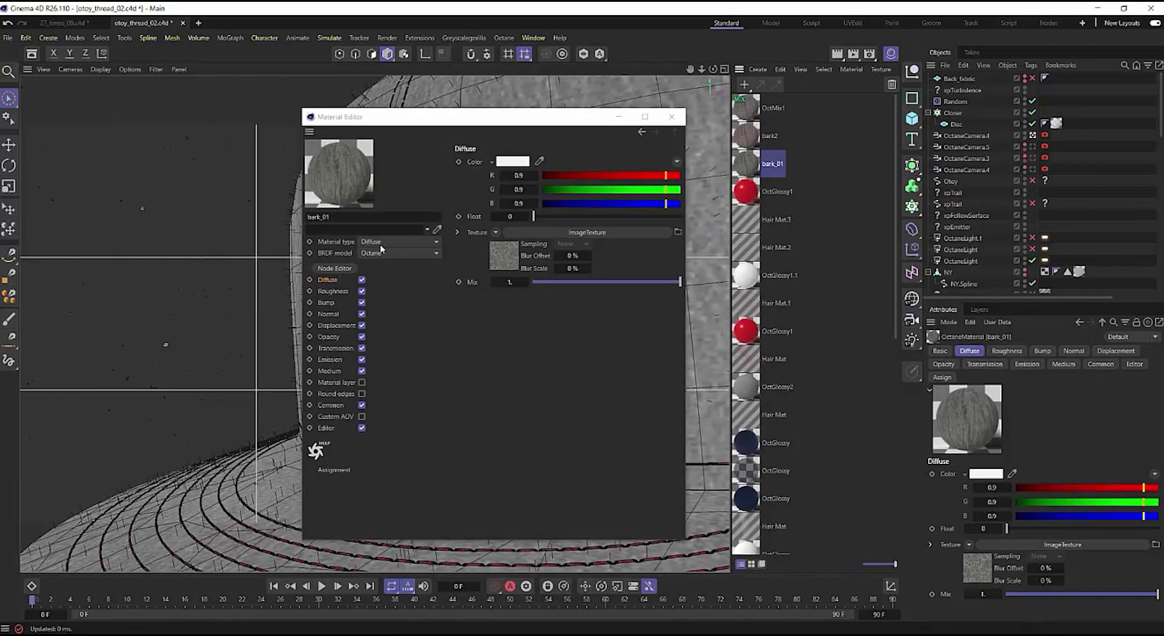
left_click(335, 268)
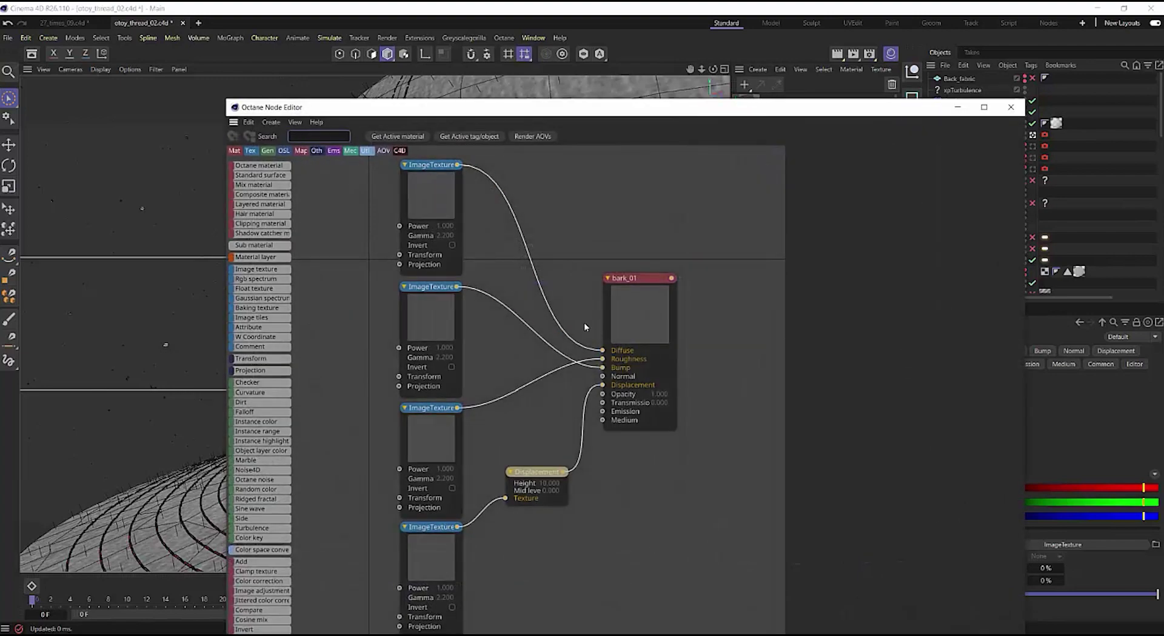
type("2")
mouse_move(578, 339)
left_mouse_down()
mouse_move(551, 348)
mouse_move(561, 325)
left_mouse_up()
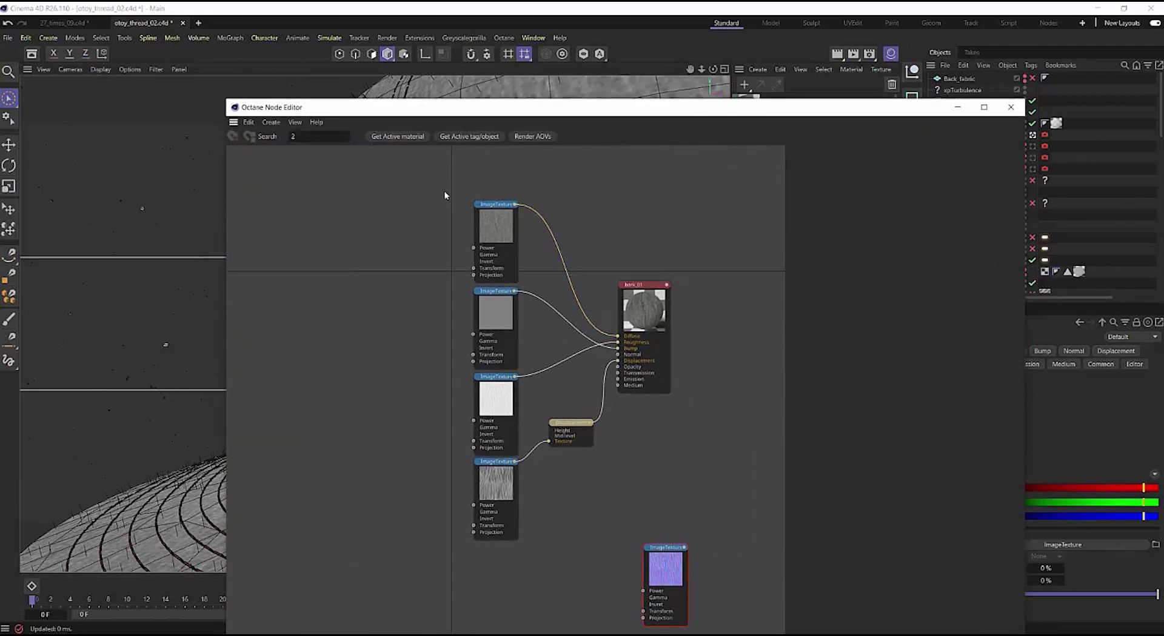
Move the entire bark_01 node network up and to the left in its graph, then close the Node Editor
left_click_drag(445, 192, 679, 475)
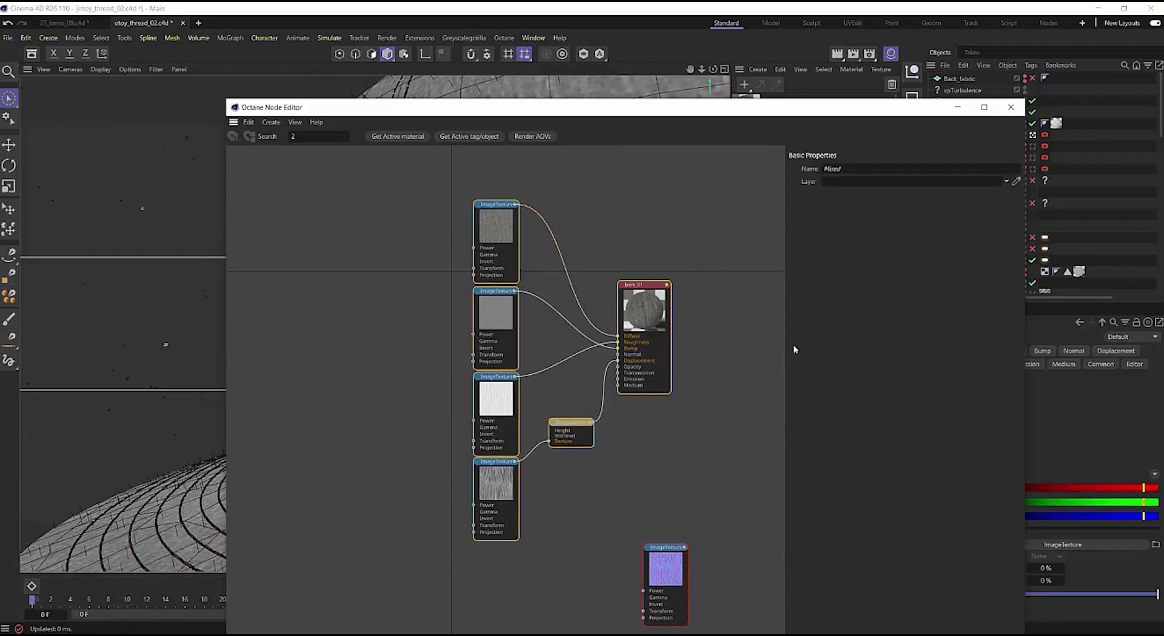
left_click_drag(444, 265, 482, 348)
scroll(483, 348, "up", 2)
middle_click_drag(483, 348, 405, 288)
left_click_drag(442, 229, 642, 482)
left_click_drag(604, 340, 412, 137)
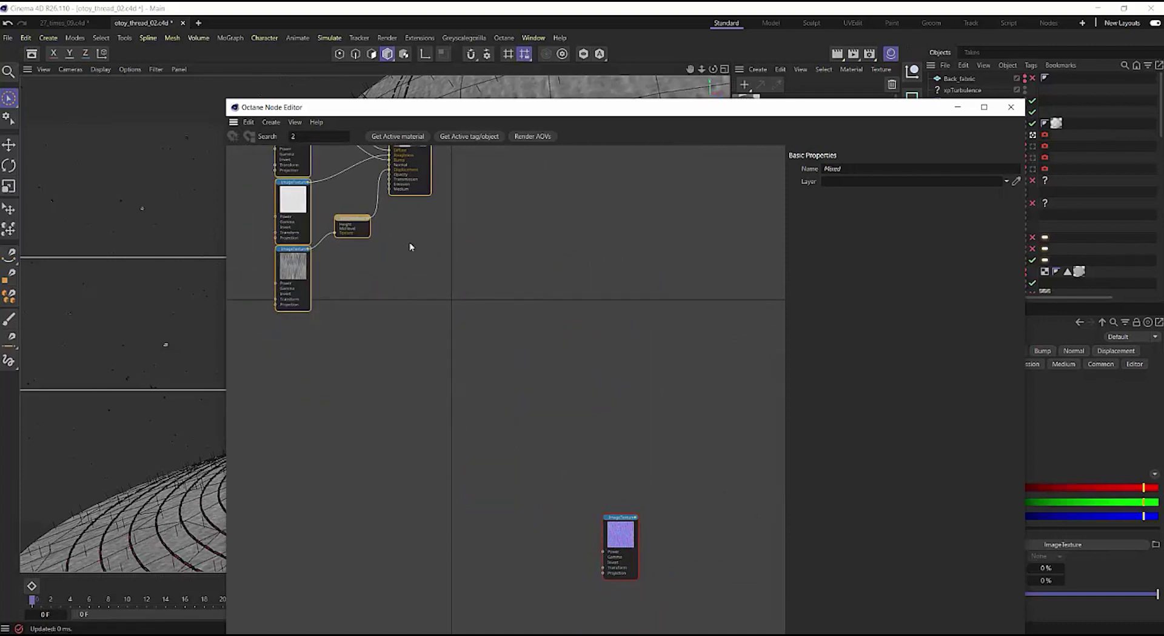
middle_click_drag(411, 247, 545, 416)
left_click_drag(549, 300, 534, 254)
middle_click_drag(547, 375, 520, 367)
left_click(1010, 107)
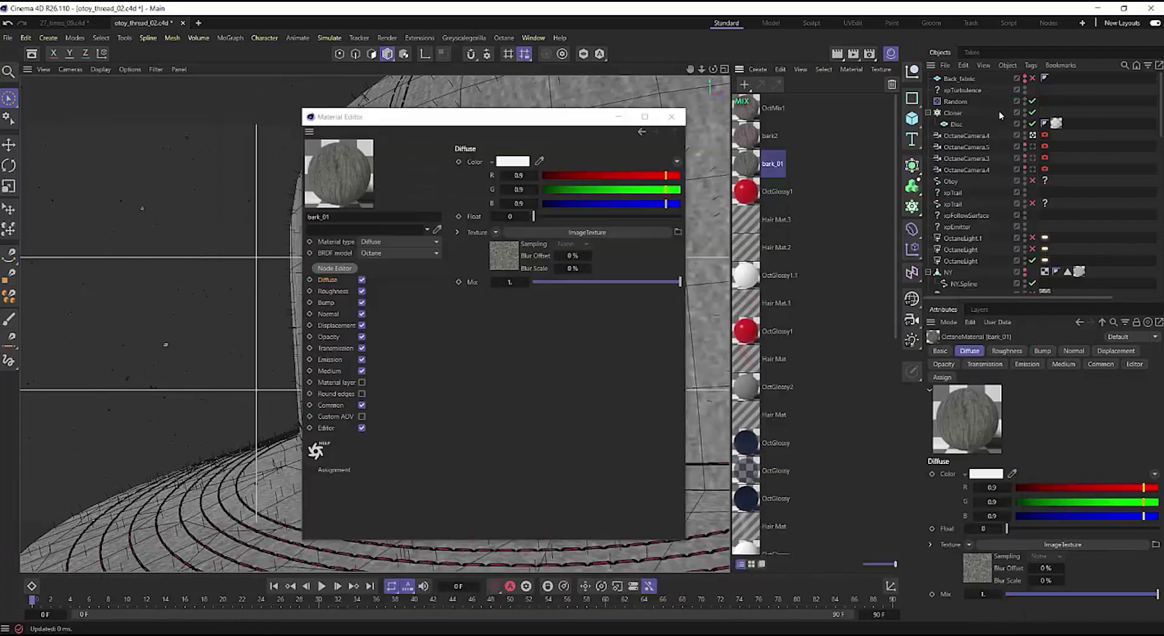
Open bark2's node graph, move its entire node network well to the left, and close the Node Editor
left_click(752, 133)
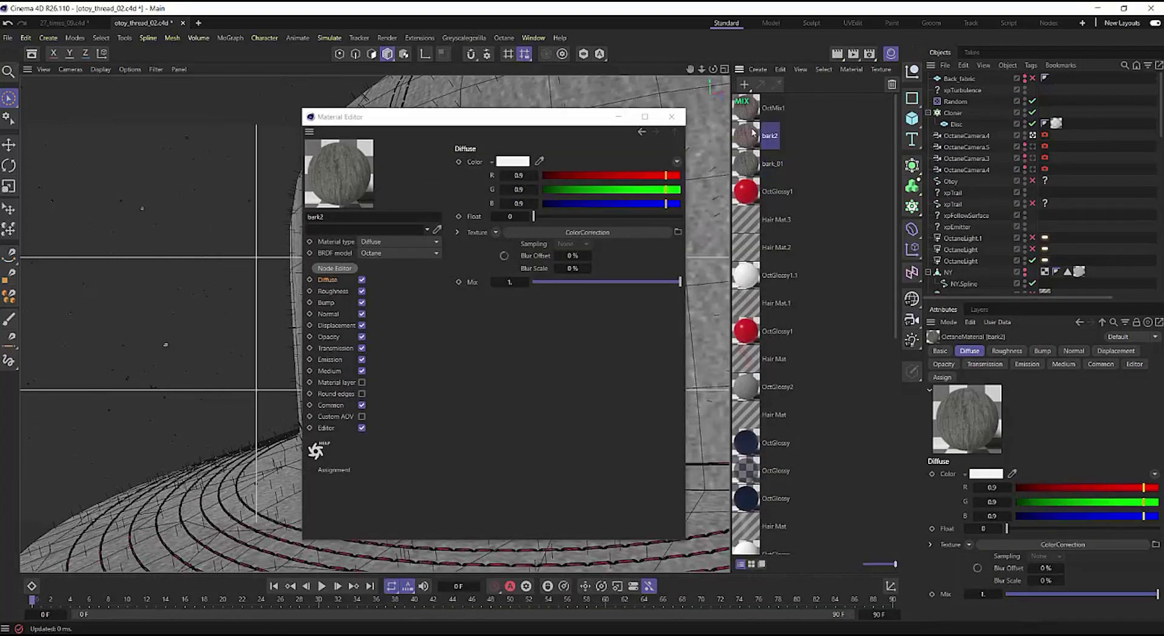
left_click(338, 270)
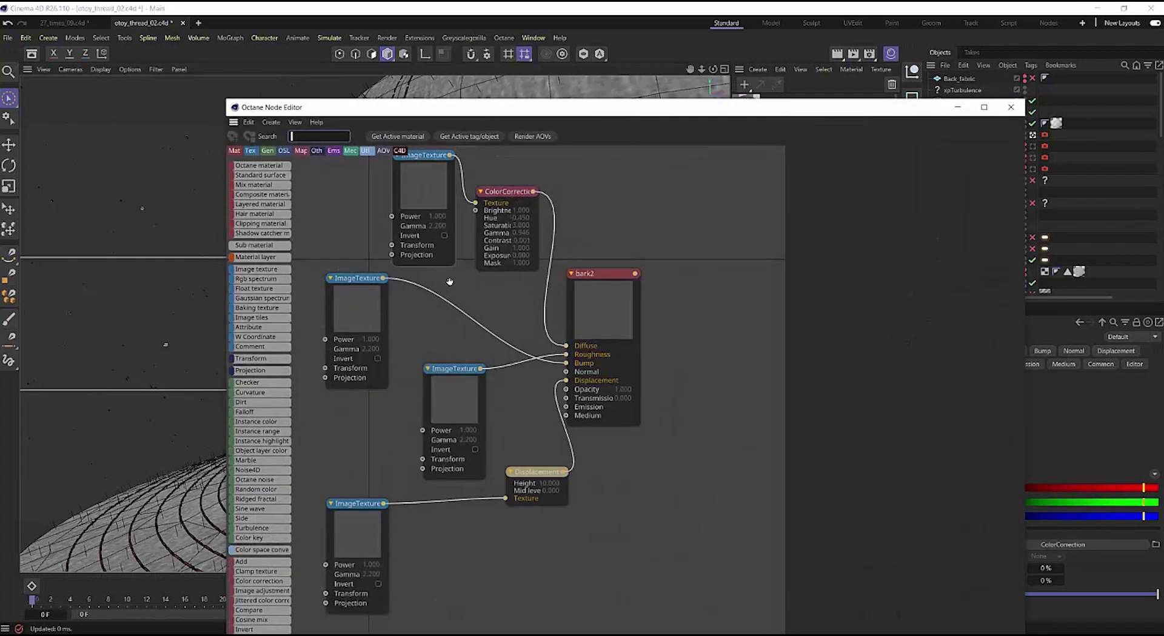
scroll(517, 319, "down", 3)
left_click_drag(426, 216, 612, 493)
left_click_drag(581, 322, 361, 379)
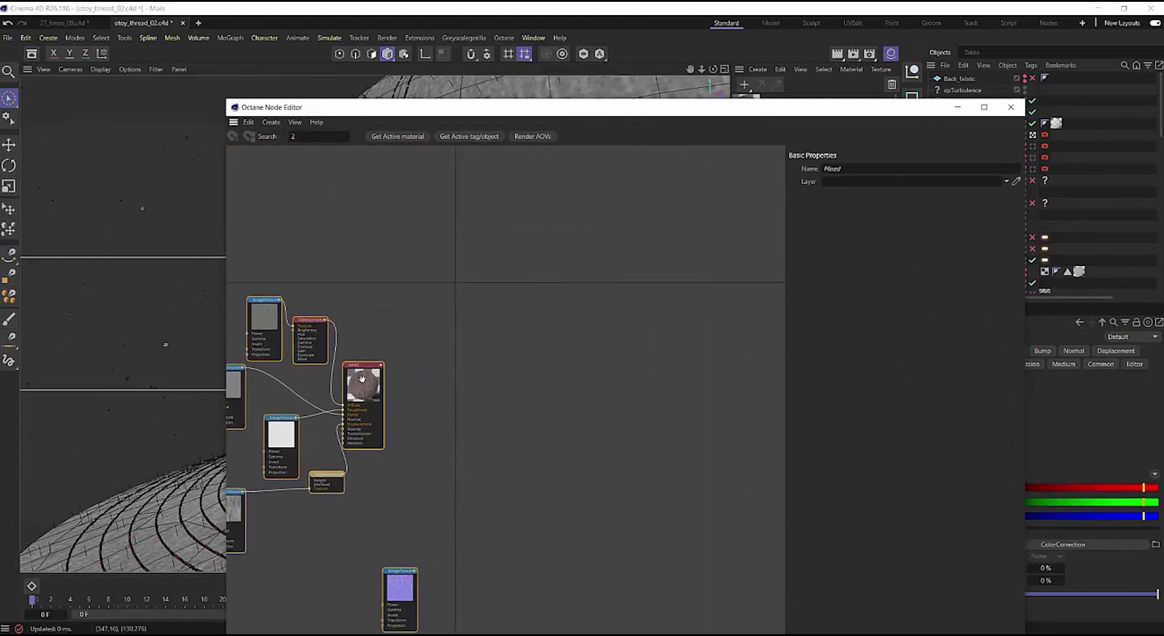
left_click(394, 452)
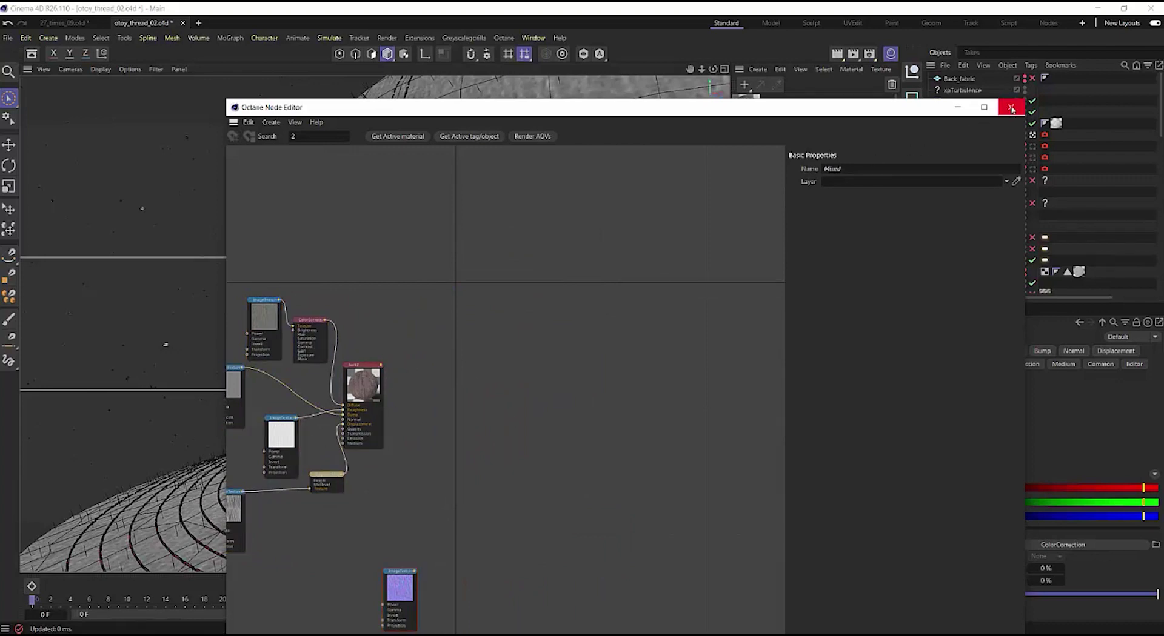
left_click(1010, 107)
Open OctMix1's node graph and shift the bark_01 node network slightly to the left
left_click(769, 109)
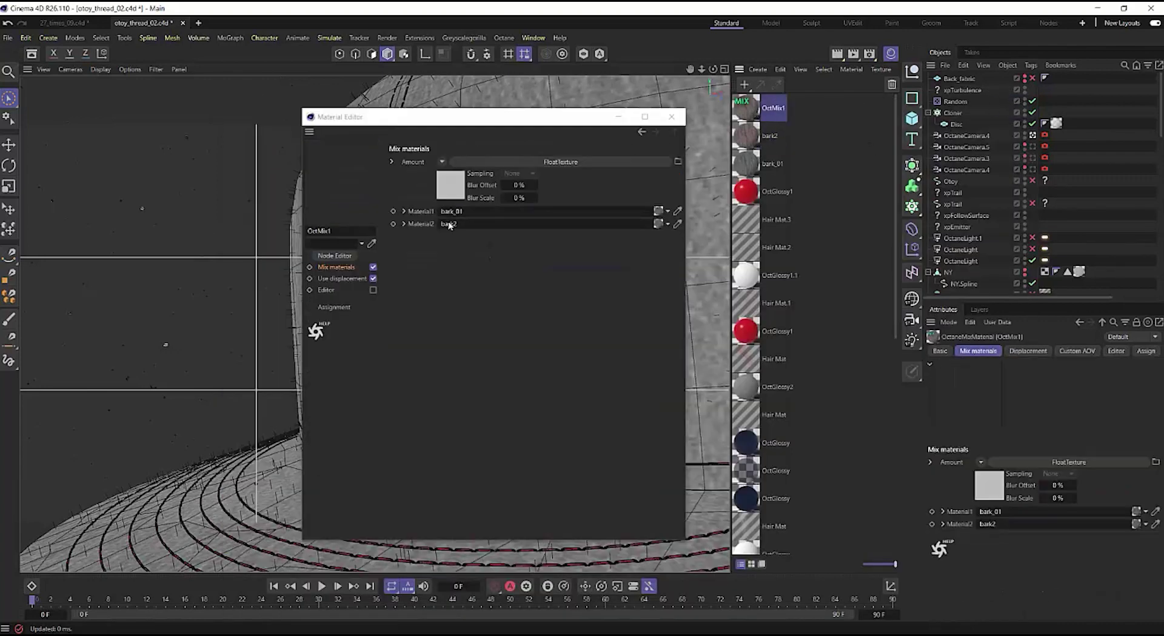
left_click(334, 257)
scroll(447, 307, "down", 5)
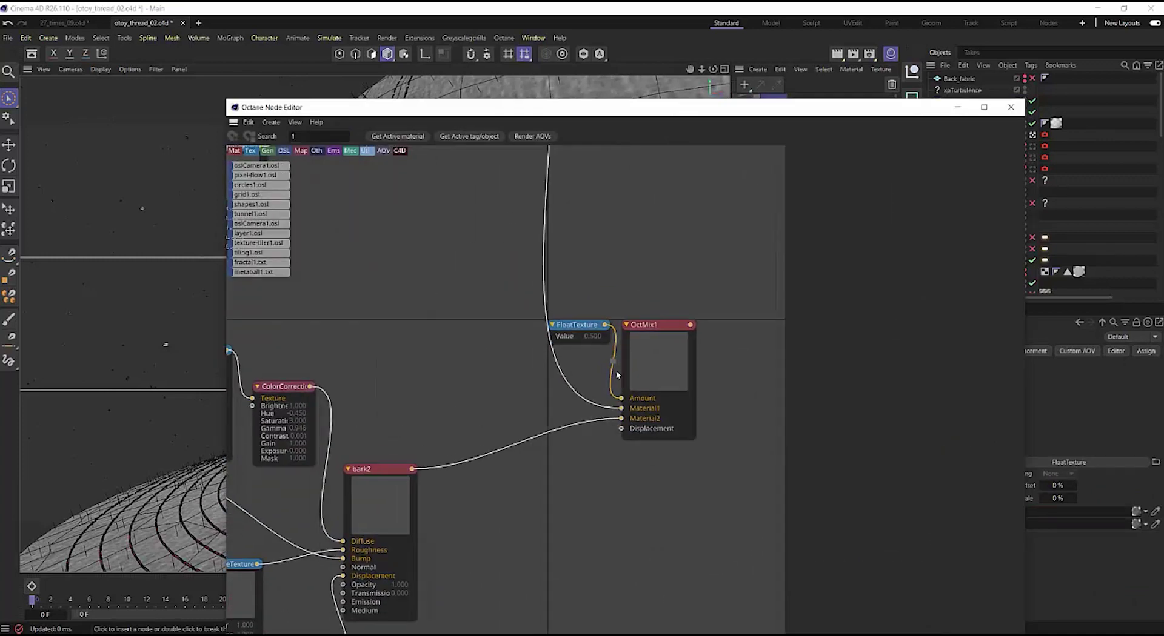
scroll(524, 376, "up", 4)
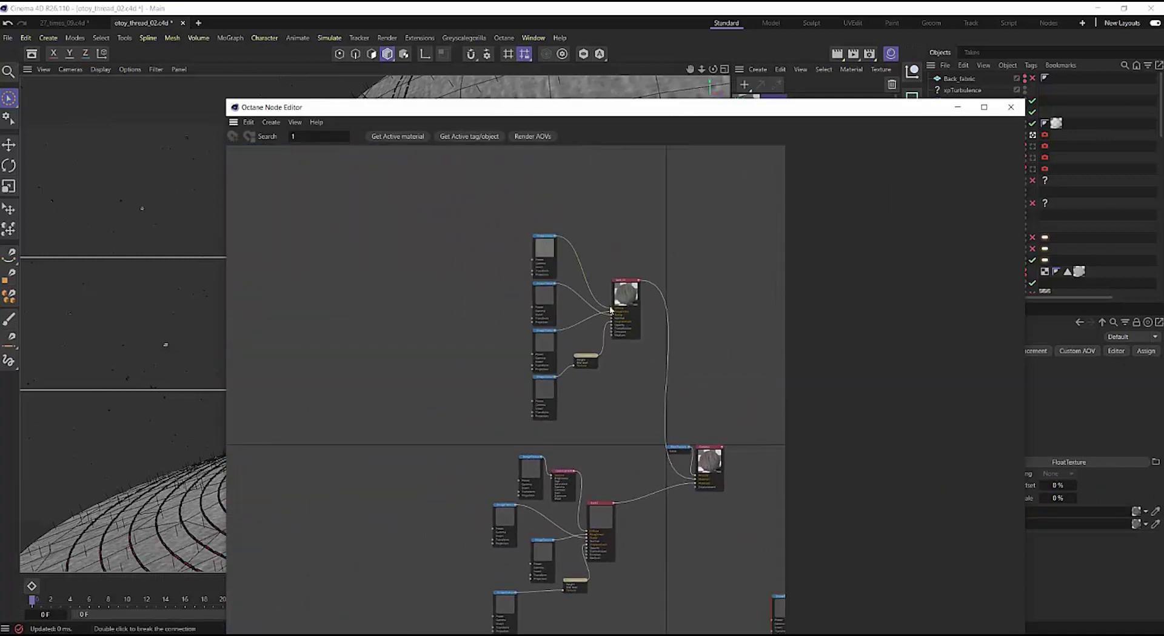
left_click_drag(517, 249, 634, 424)
left_click_drag(631, 313, 621, 319)
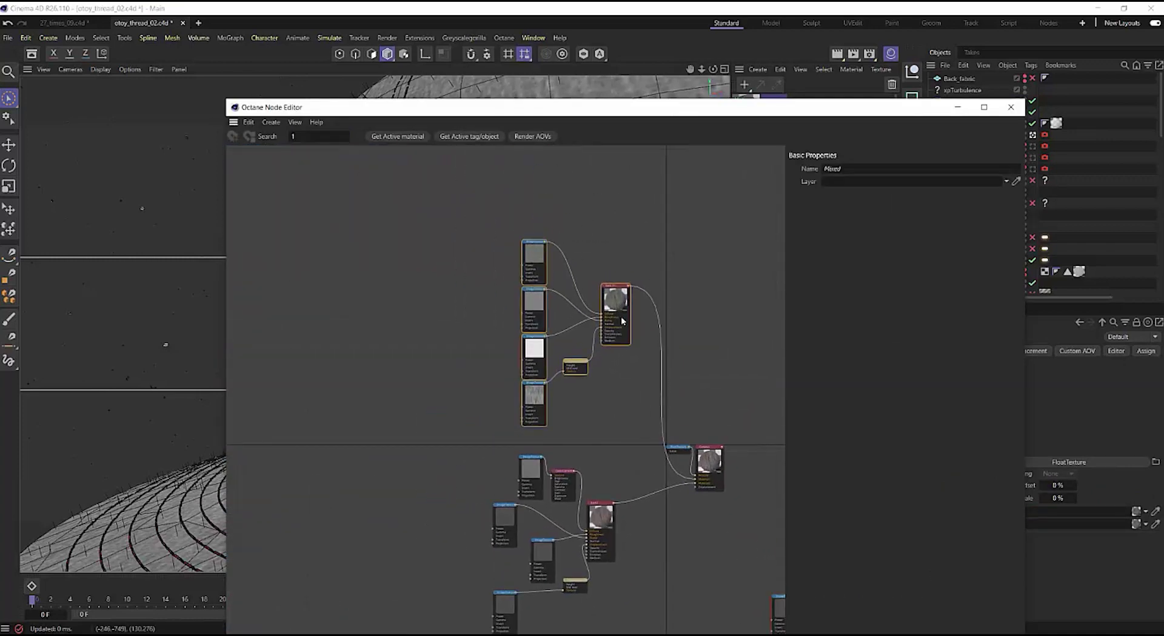
middle_click_drag(555, 455, 563, 330)
Move the bark2 node network up over bark_01's network and place the bark2 material node below the bark_01 node
left_click_drag(485, 331, 635, 512)
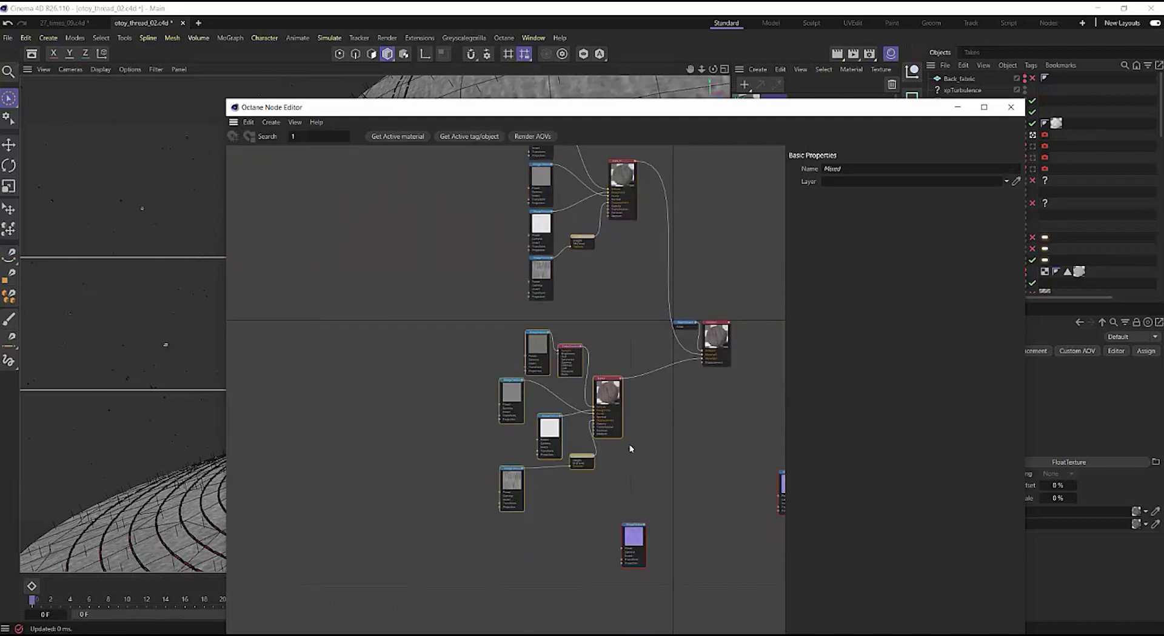
left_click_drag(612, 395, 626, 177)
middle_click_drag(634, 318, 658, 468)
scroll(583, 343, "up", 6)
left_click(584, 315)
left_click_drag(730, 273, 712, 432)
scroll(673, 444, "down", 1)
scroll(587, 399, "down", 4)
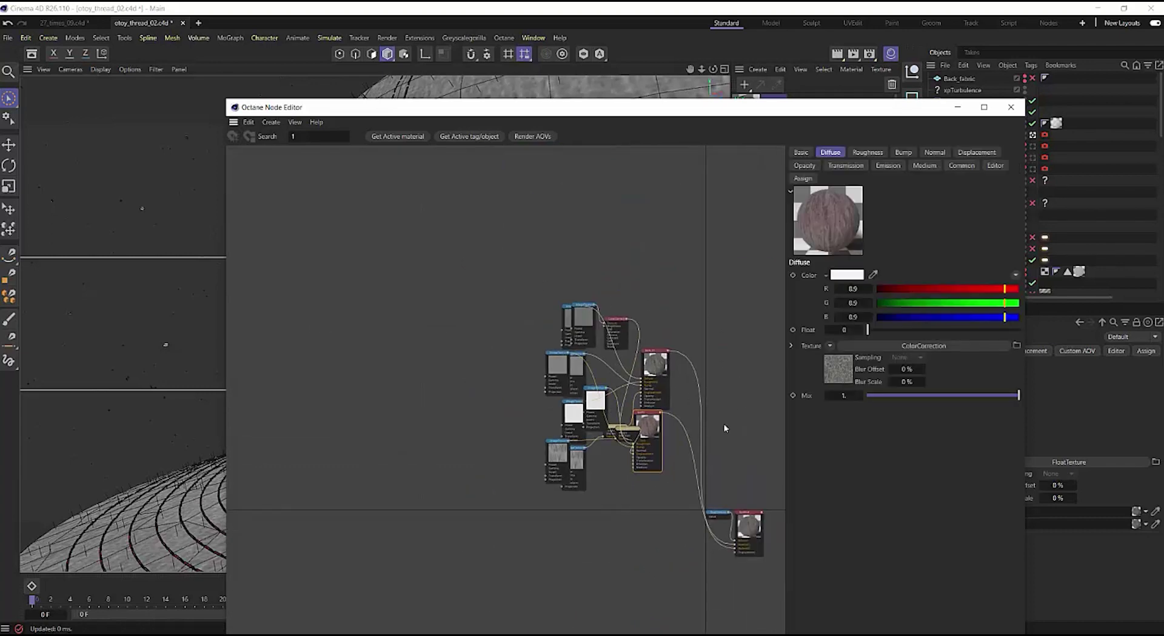
Open bark2's own node graph from the Material Editor and move its whole node network downward, away from bark_01's
left_click_drag(879, 106, 525, 81)
left_click(747, 136)
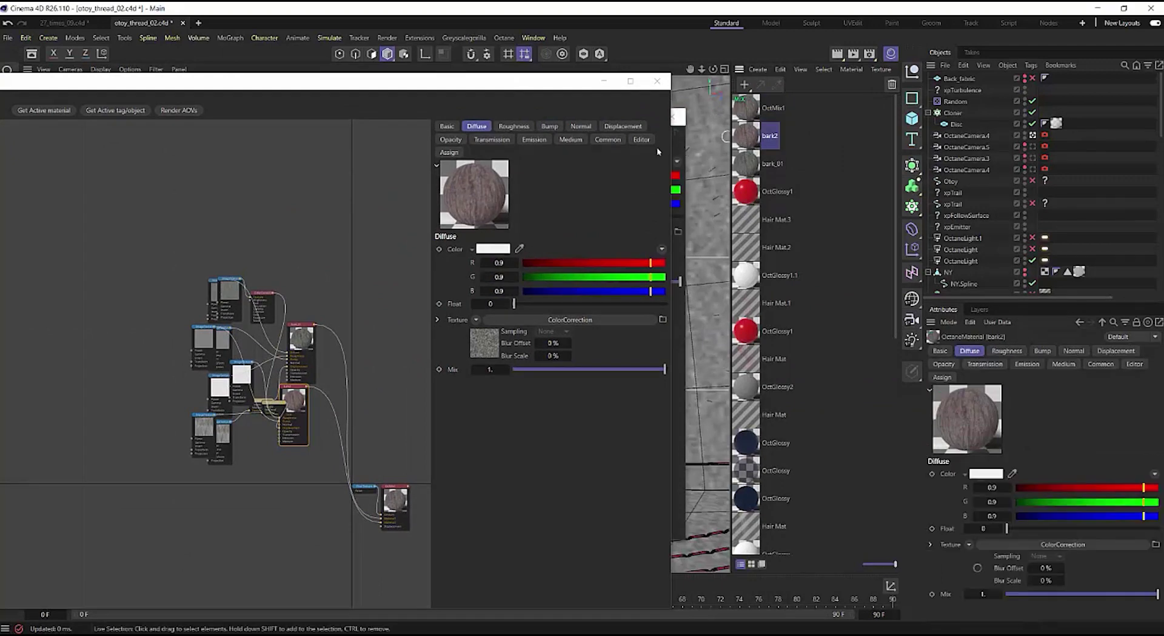
left_click(681, 150)
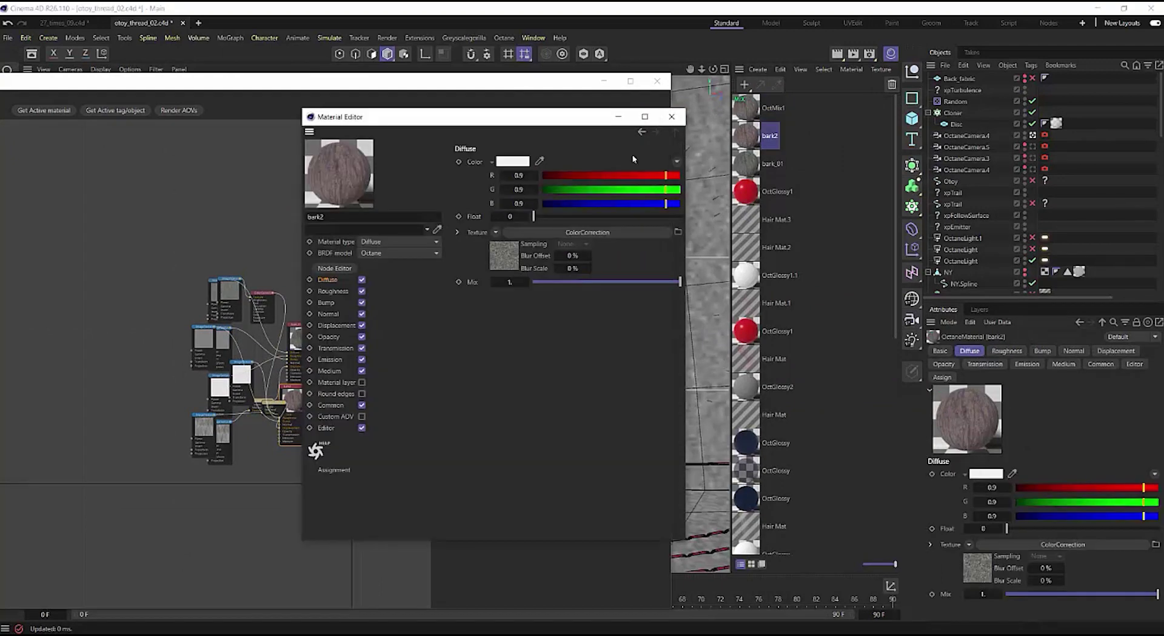
left_click(330, 269)
left_click_drag(258, 81, 580, 53)
left_click_drag(444, 235, 647, 463)
left_click_drag(621, 377, 620, 588)
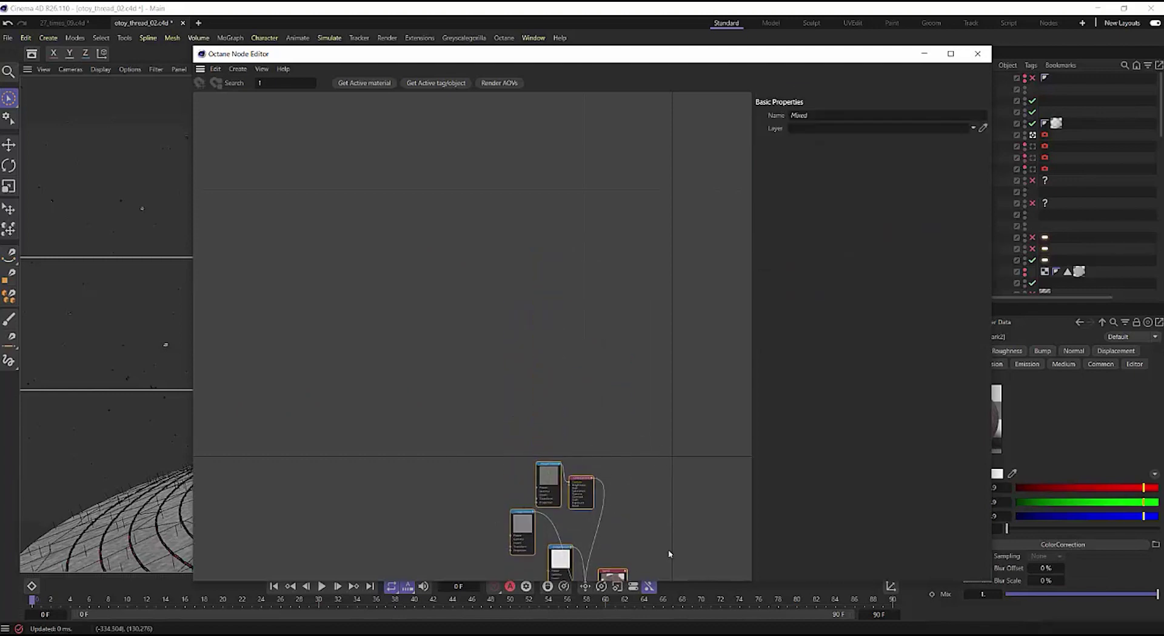
Show OctMix1's node graph with the Node Editor window moved aside and check the layout of both bark networks
left_click_drag(797, 56, 597, 90)
left_click_drag(671, 89, 567, 78)
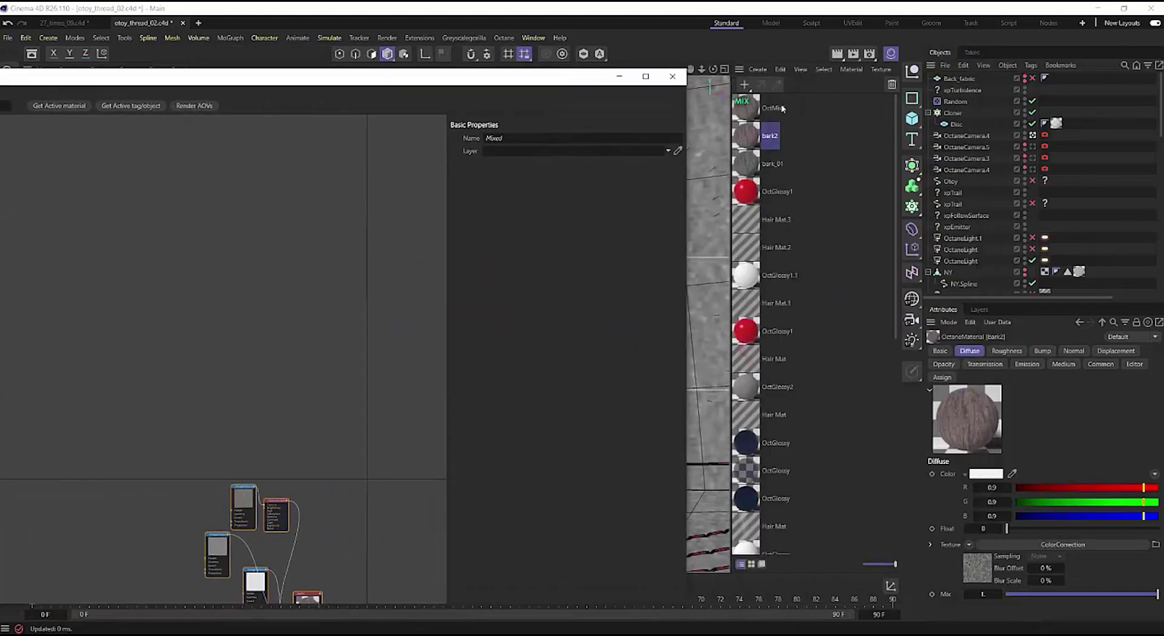
left_click(751, 115)
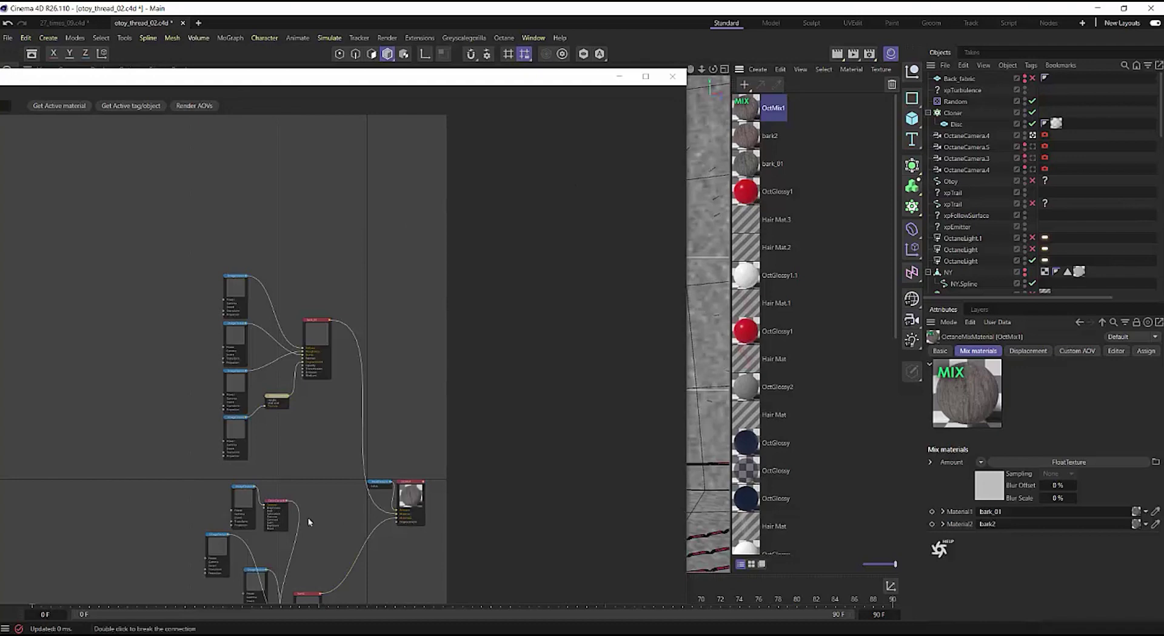
middle_click_drag(307, 519, 311, 387)
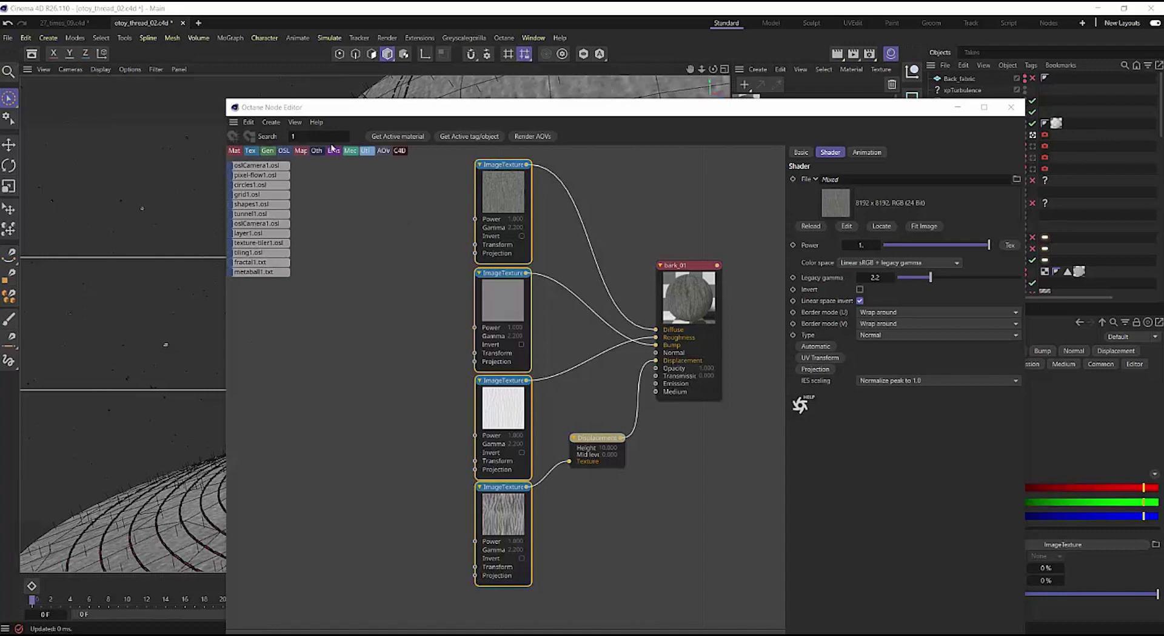
Clear the node search, add a Transform node and connect it to the Transform inputs of bark_01's upper two ImageTexture nodes
left_click(328, 137)
key("BackSpace")
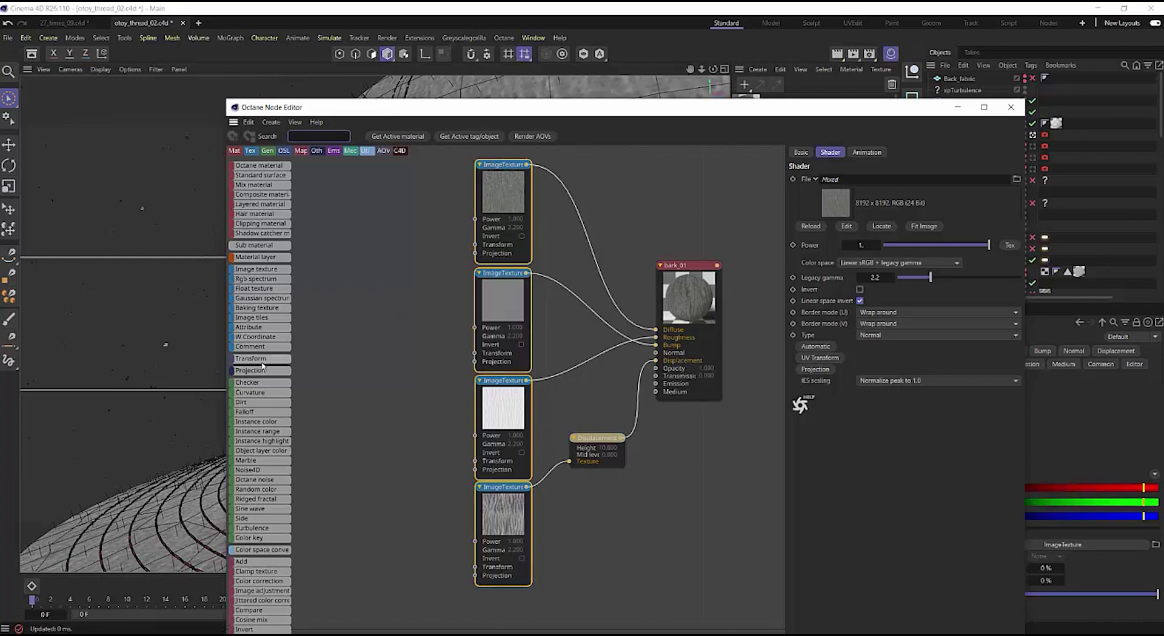
left_click_drag(262, 363, 474, 244)
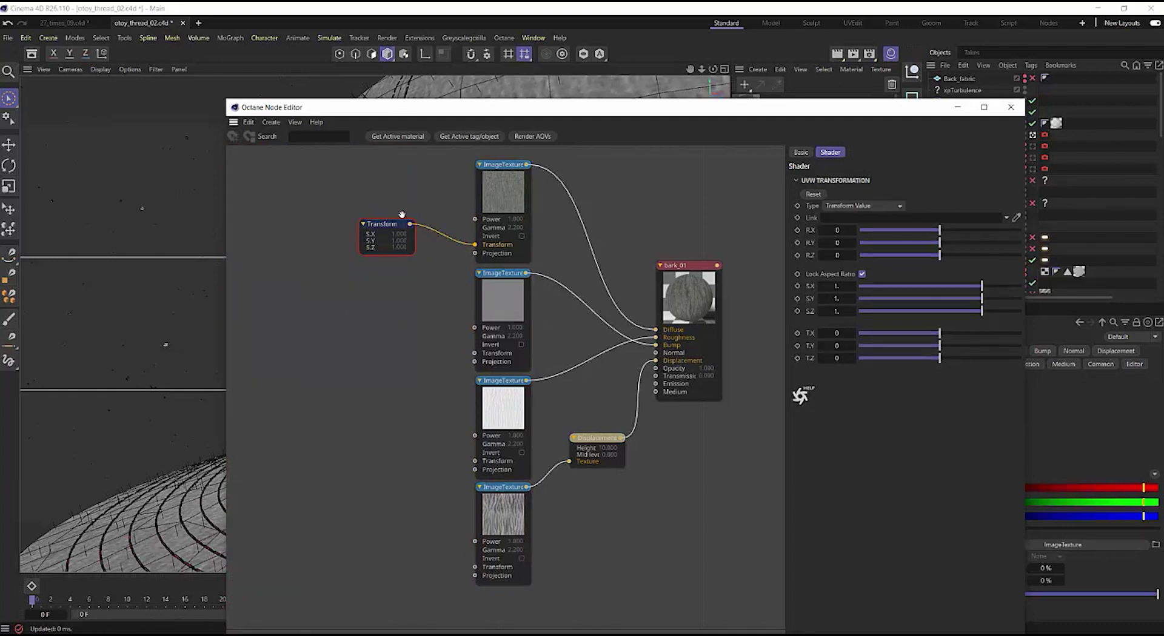
left_click_drag(402, 217, 474, 353)
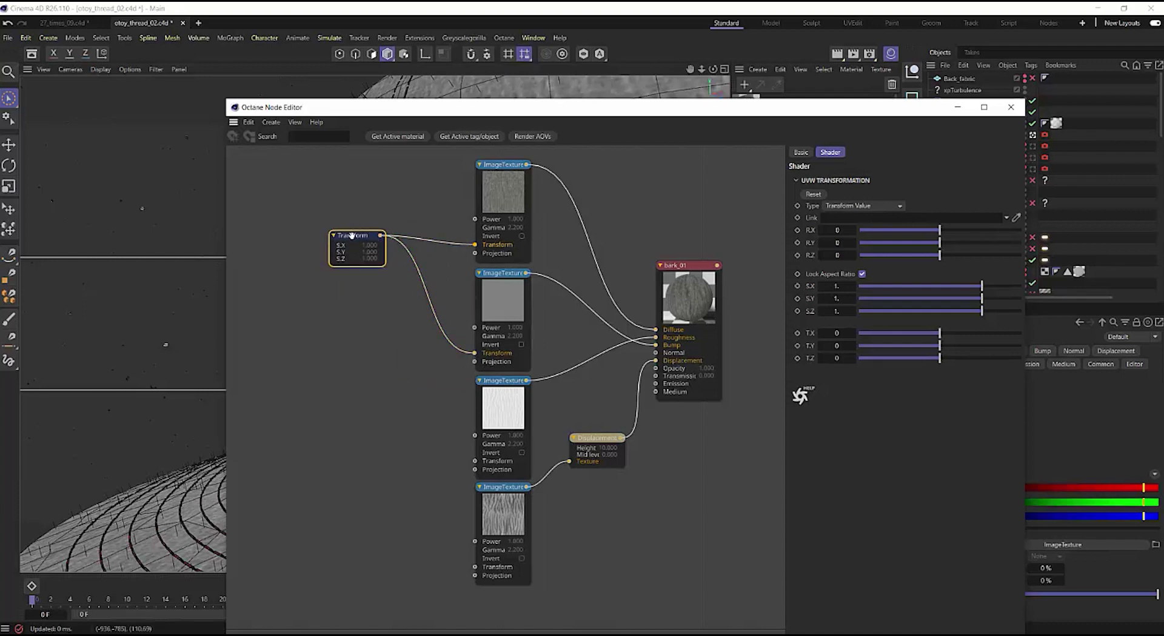
Delete the Transform node from the bark_01 graph
right_click(353, 235)
mouse_move(365, 312)
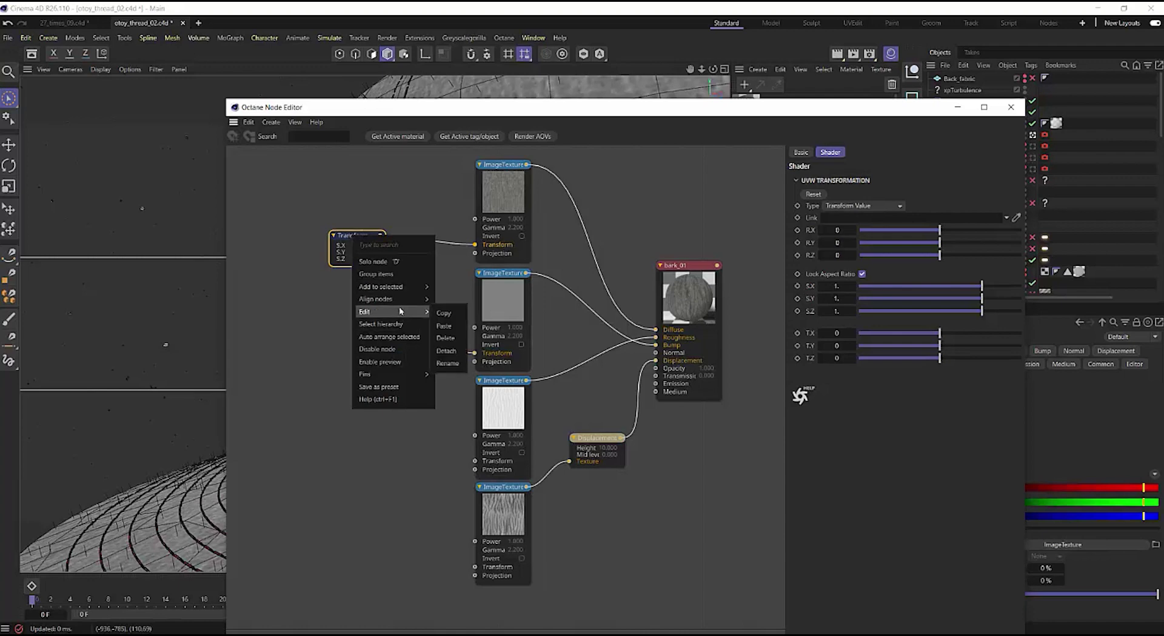
left_click(447, 332)
Add one shared Transform node to all four of bark_01's ImageTexture nodes at once and move it clear of them
left_click_drag(444, 196, 515, 573)
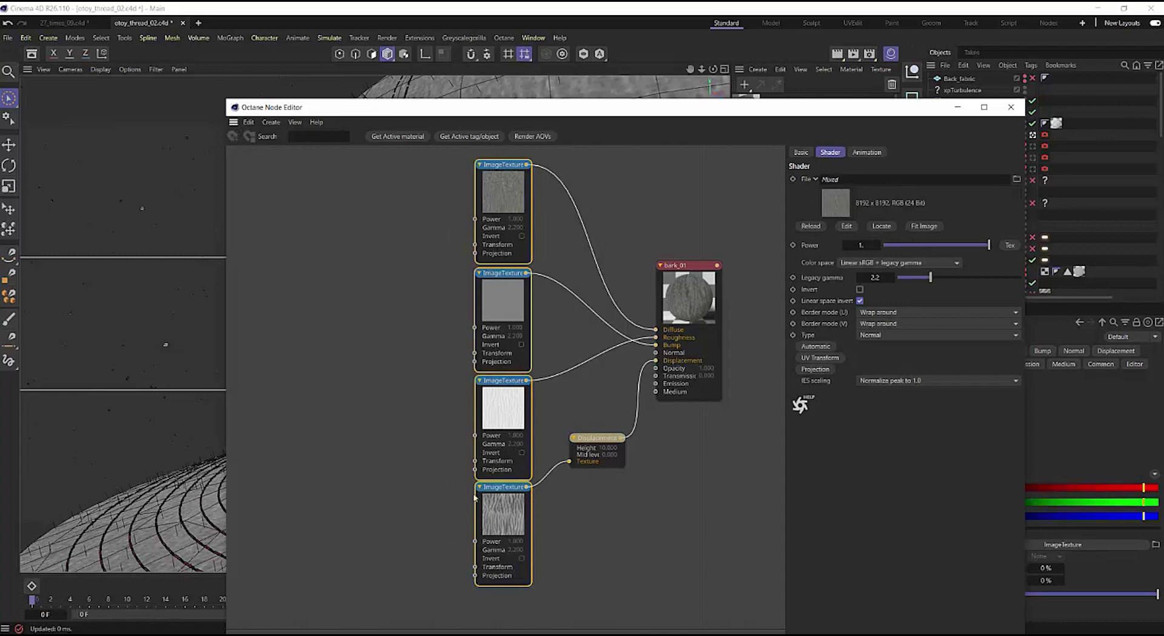
right_click(494, 207)
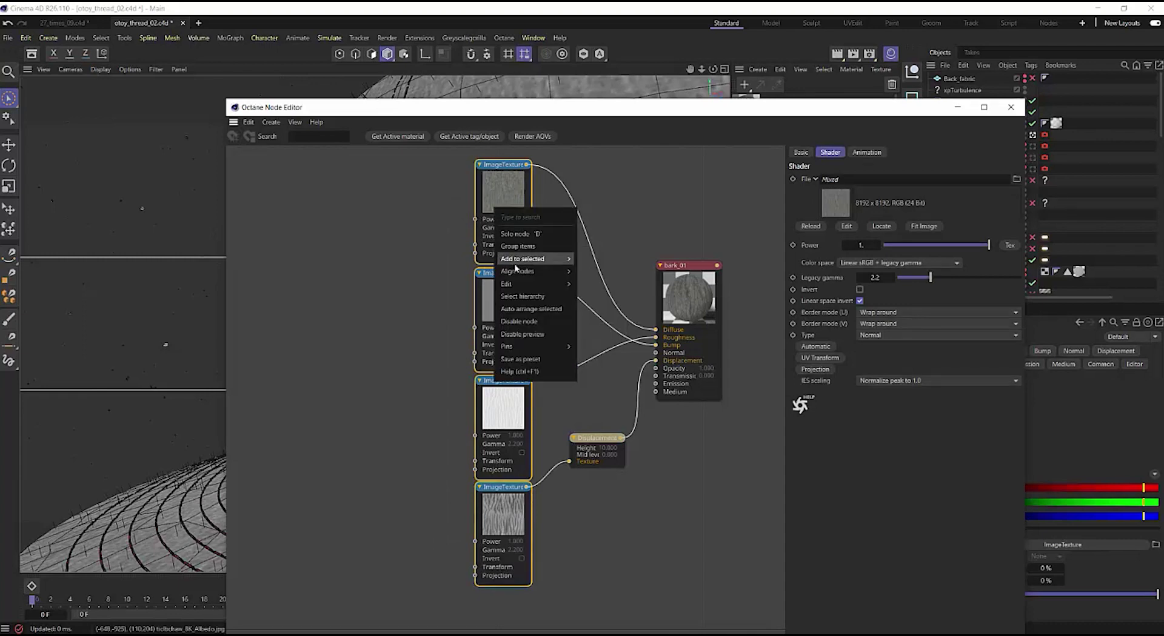
mouse_move(524, 264)
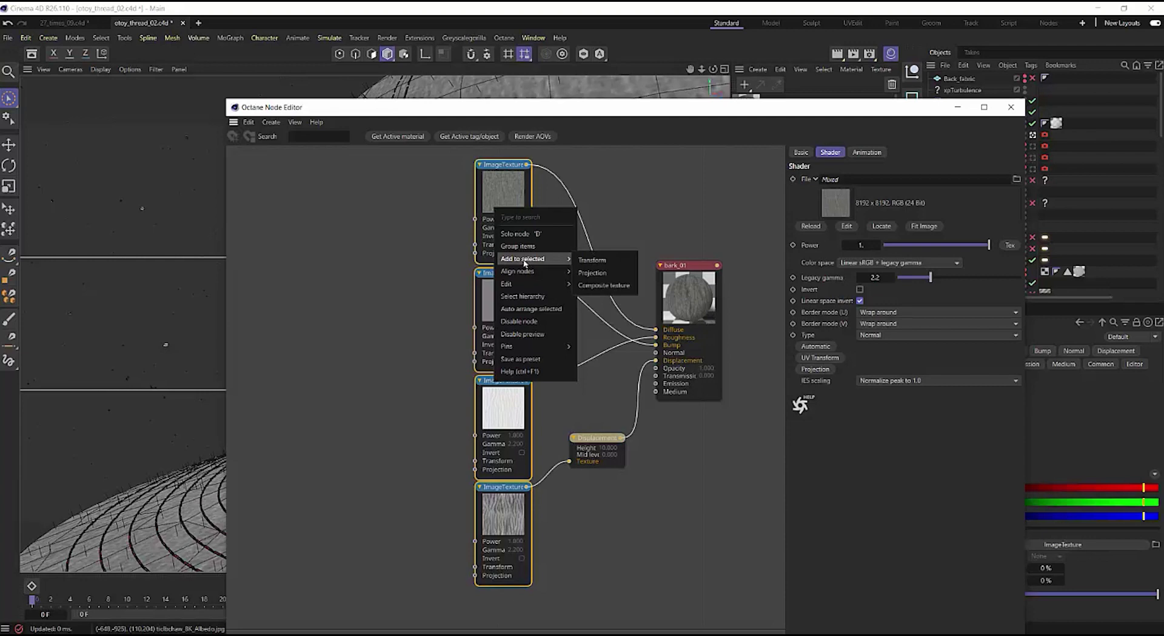
left_click(612, 265)
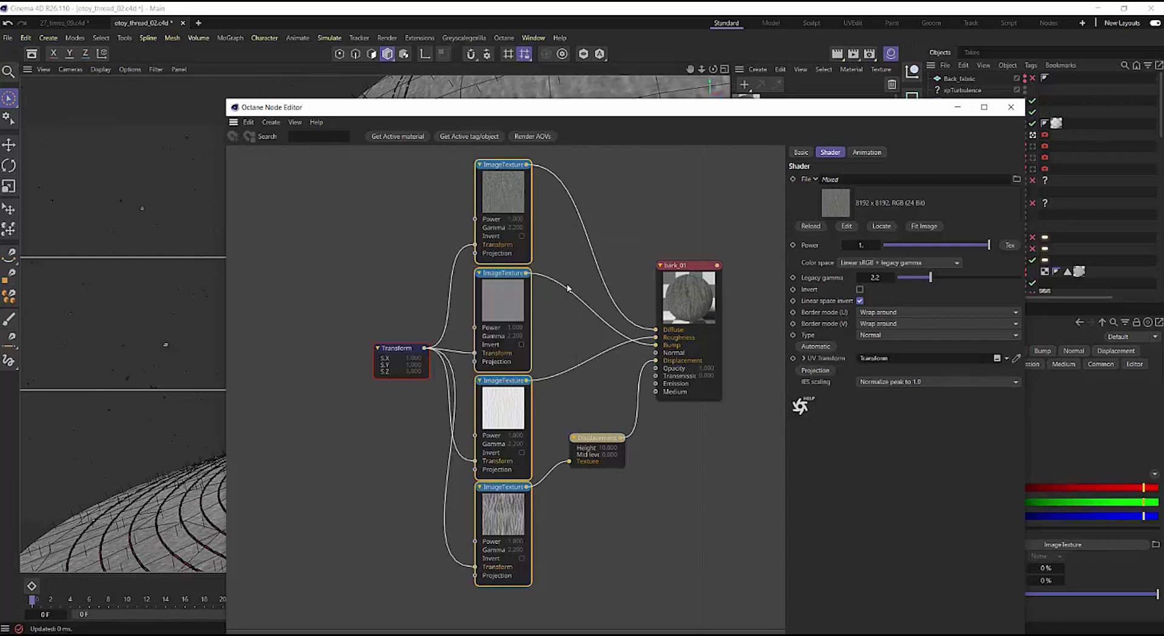
left_click_drag(386, 364, 338, 329)
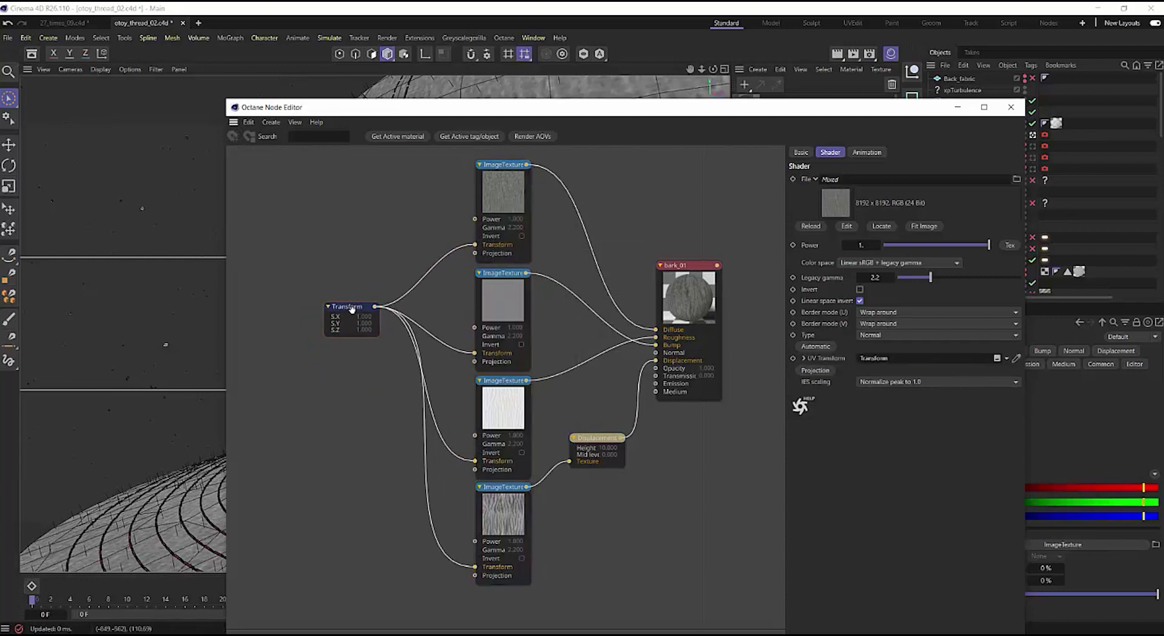
Add one shared Projection node to the same four ImageTexture nodes and place it directly beneath the Transform node
left_click_drag(461, 176, 510, 478)
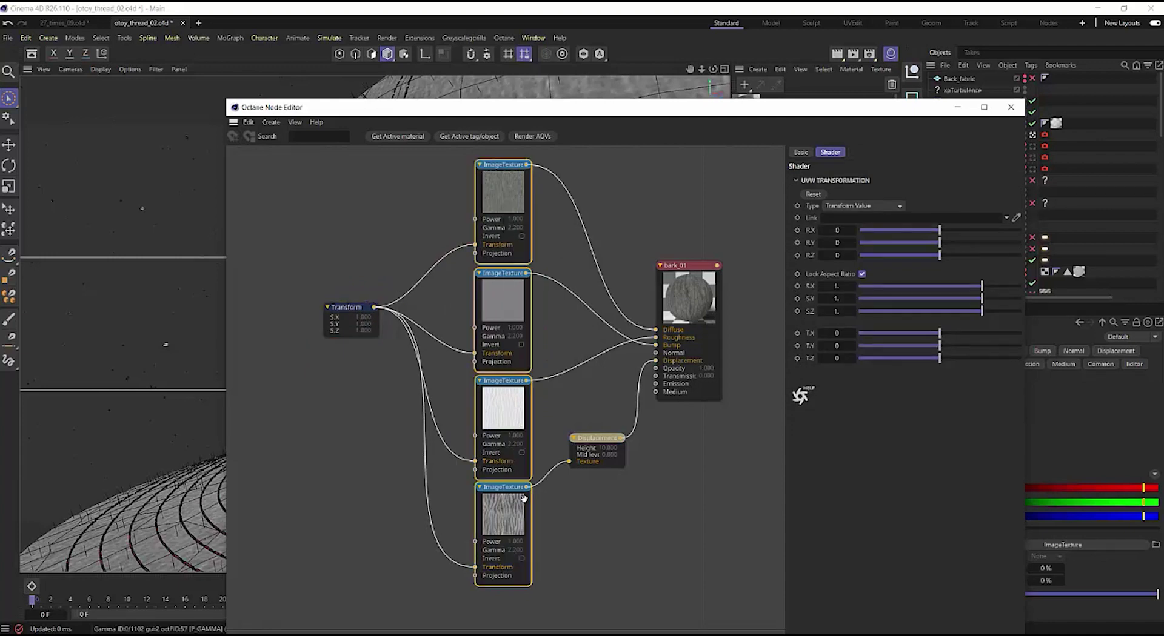
right_click(504, 240)
mouse_move(541, 292)
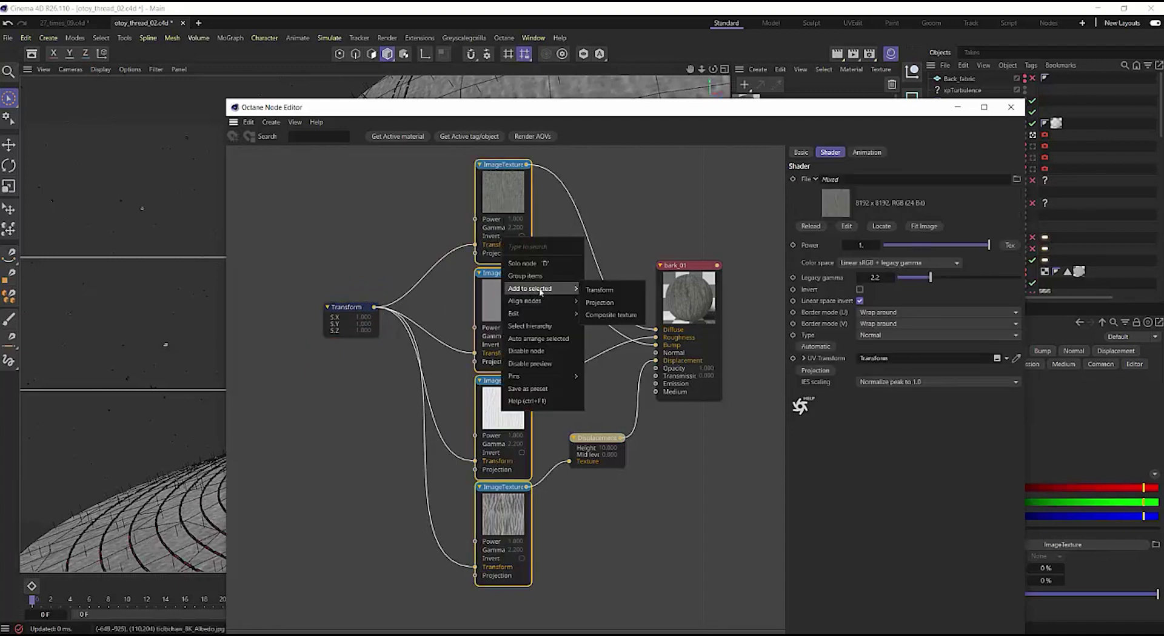
left_click(599, 302)
left_click_drag(402, 339, 355, 359)
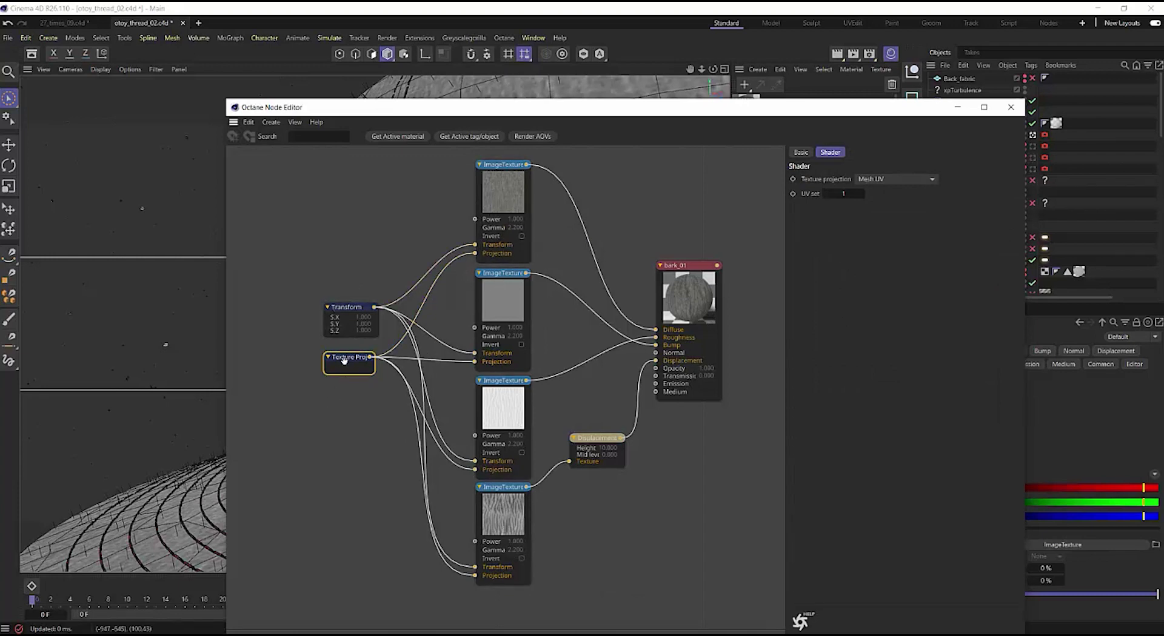
left_click(355, 312)
left_click(355, 360)
left_click(350, 315)
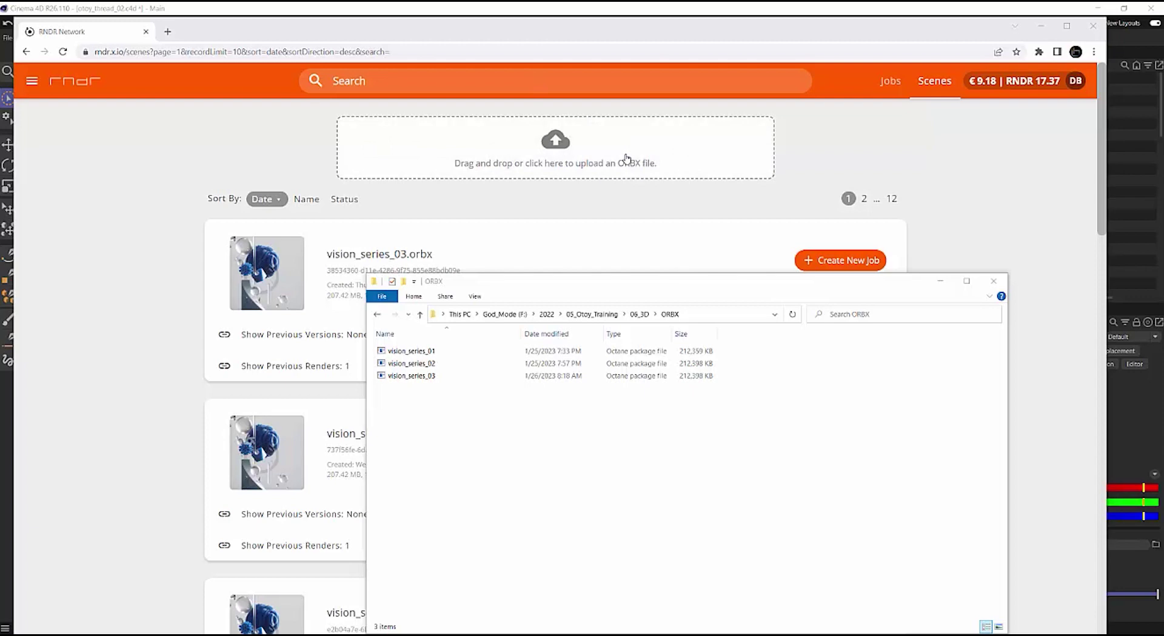
In File Explorer, compress the vision_series_03 Octane package in the ORBX folder into a ZIP archive, keeping the suggested name
right_click(441, 378)
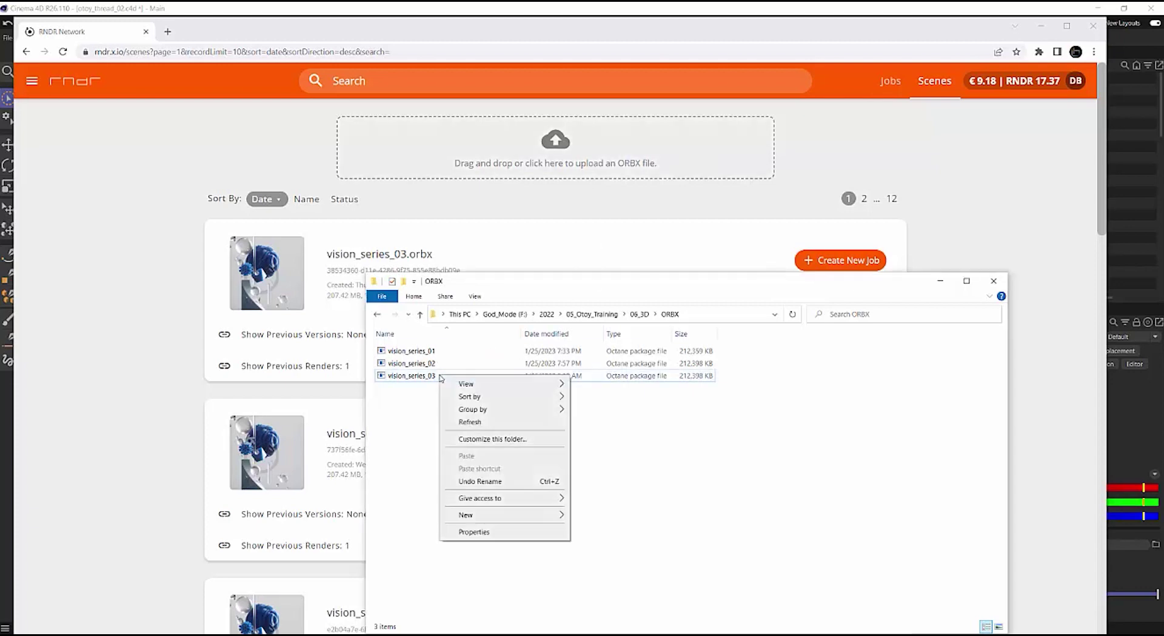
left_click(408, 393)
left_click(412, 376)
right_click(418, 376)
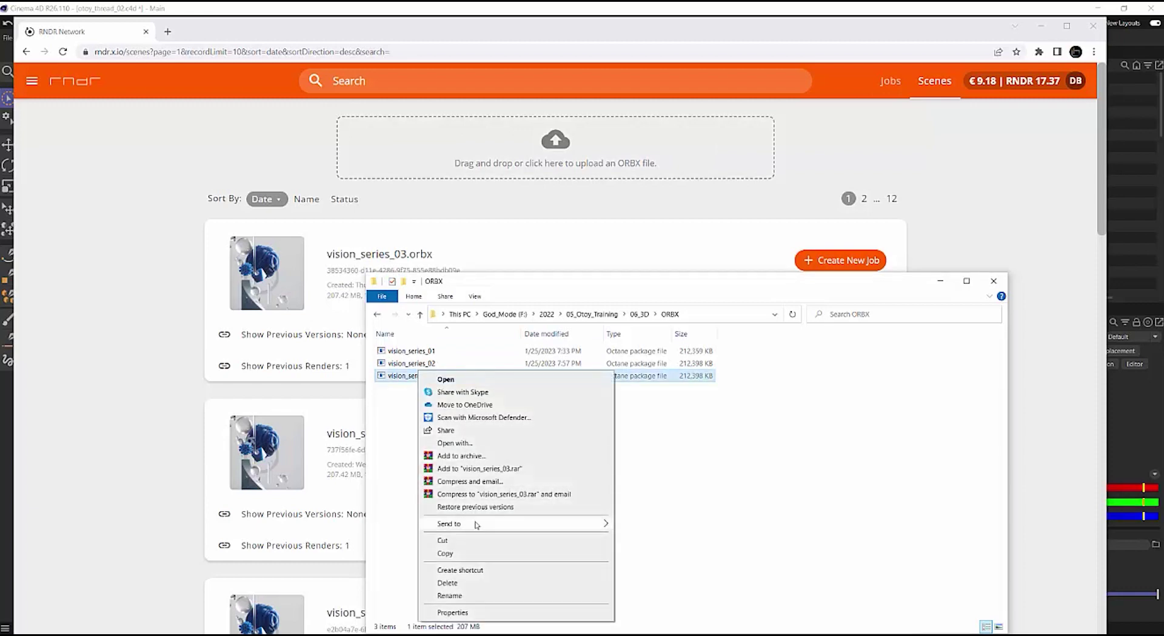
mouse_move(476, 525)
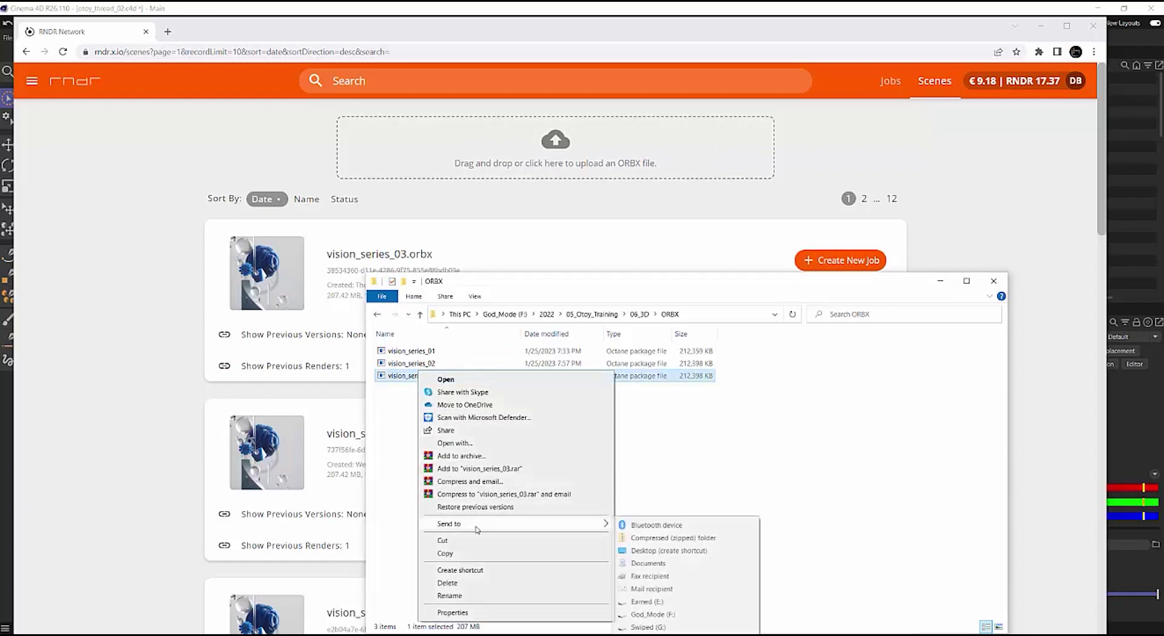
left_click(679, 539)
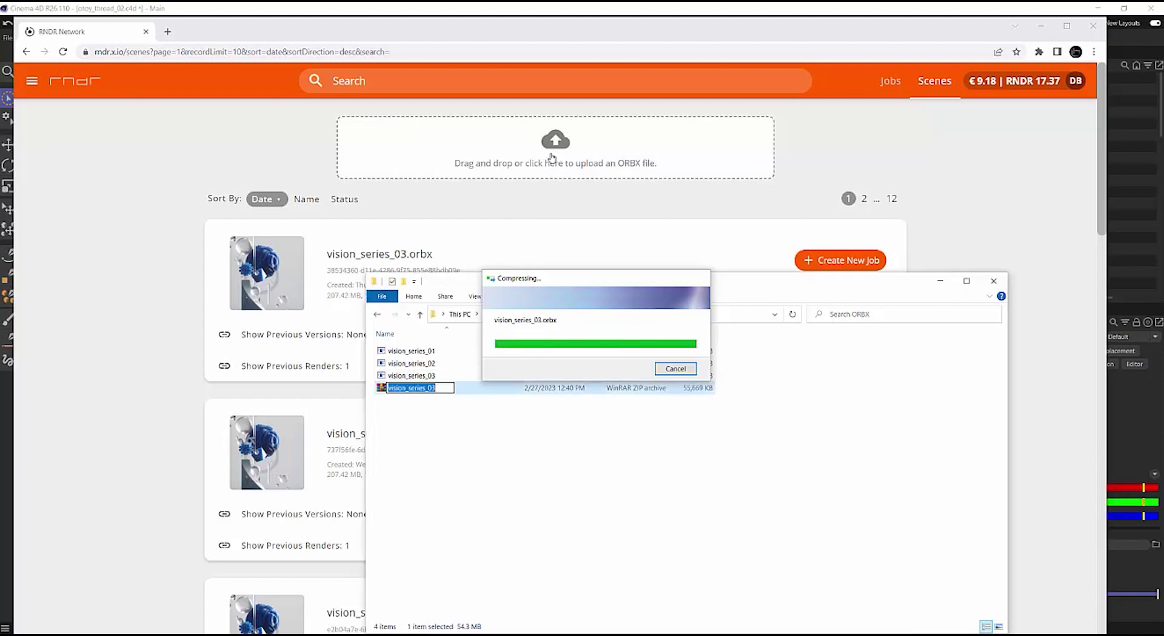
left_click(502, 553)
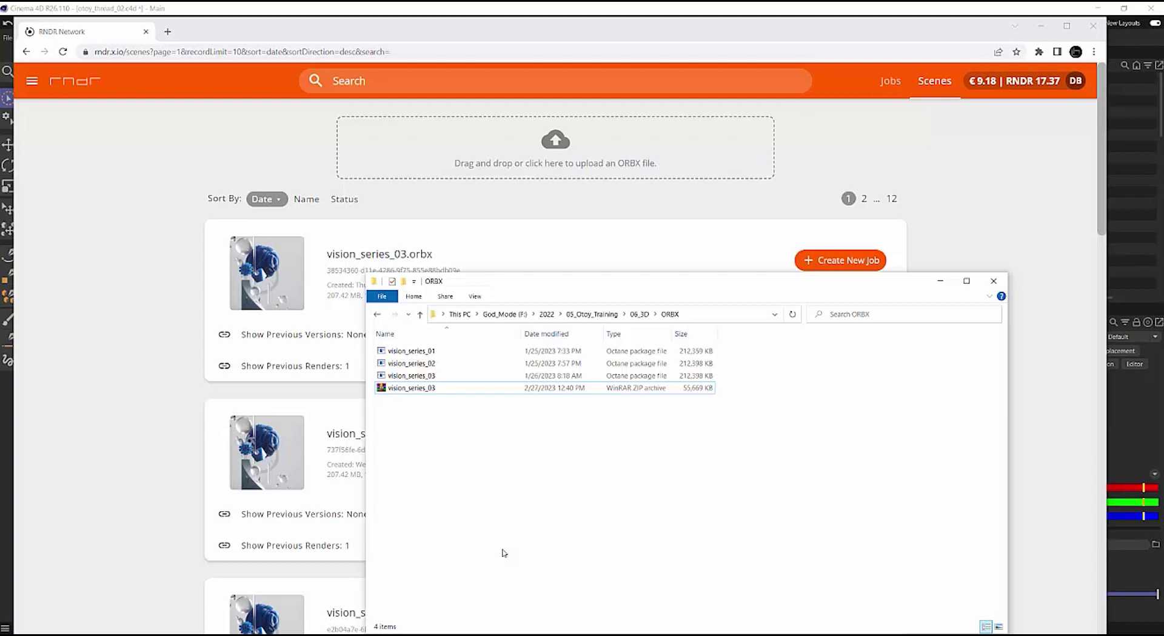
Switch to Cinema 4D and check the path tracing kernel's Max. samples in the Octane settings, closing them when done
key("alt+Tab")
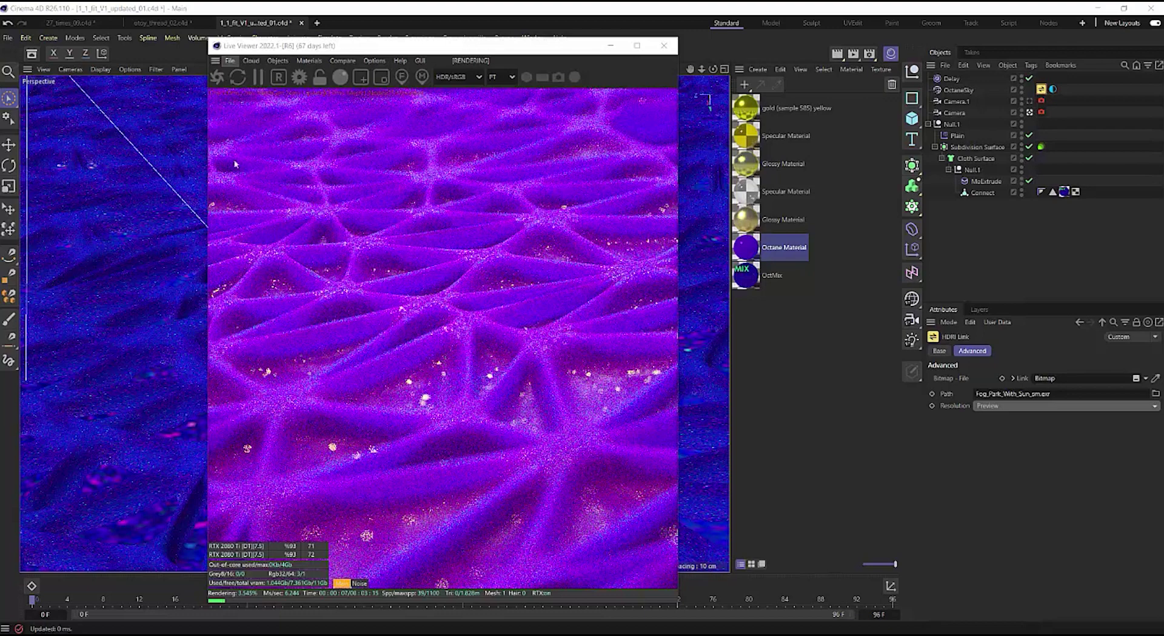
left_click(299, 77)
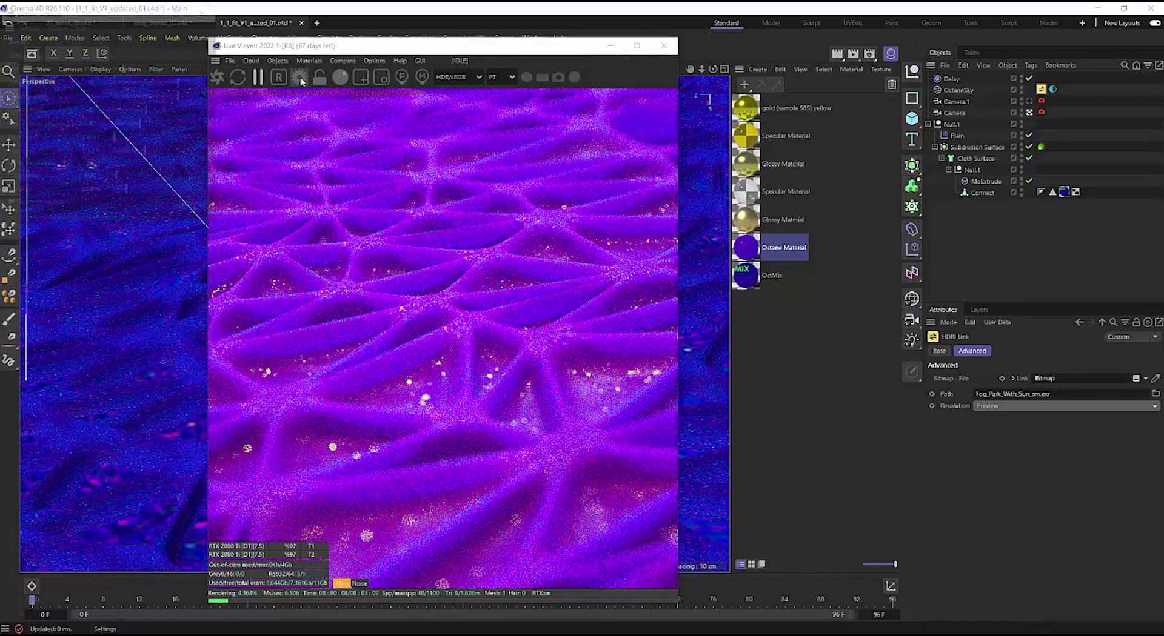
left_click_drag(103, 19, 265, 91)
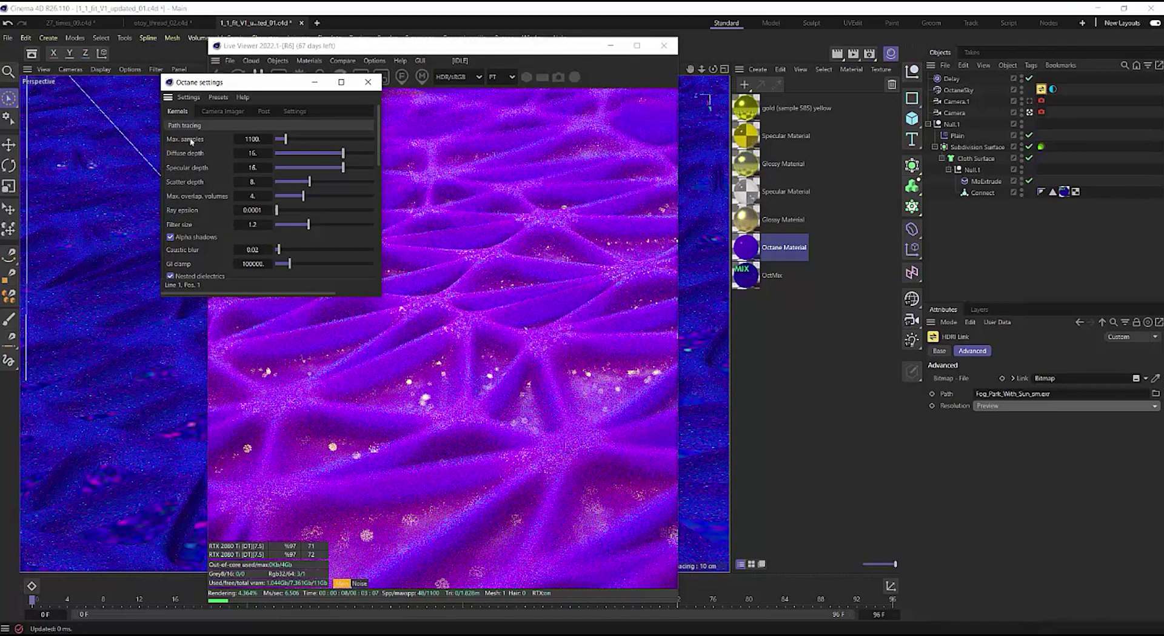
left_click(369, 82)
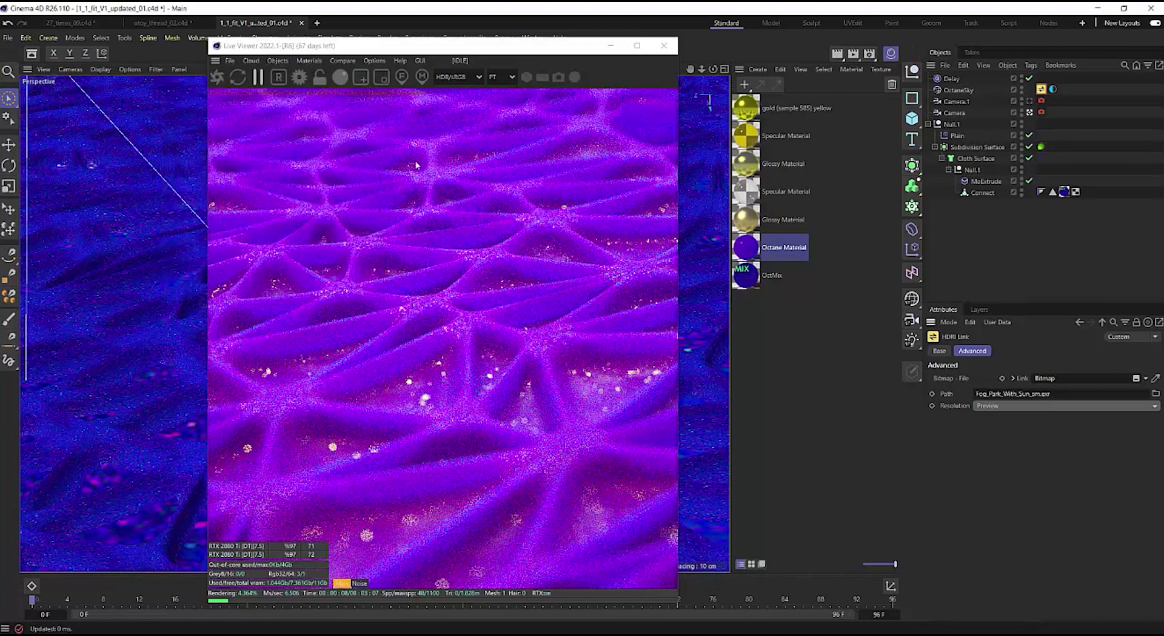
left_click(299, 78)
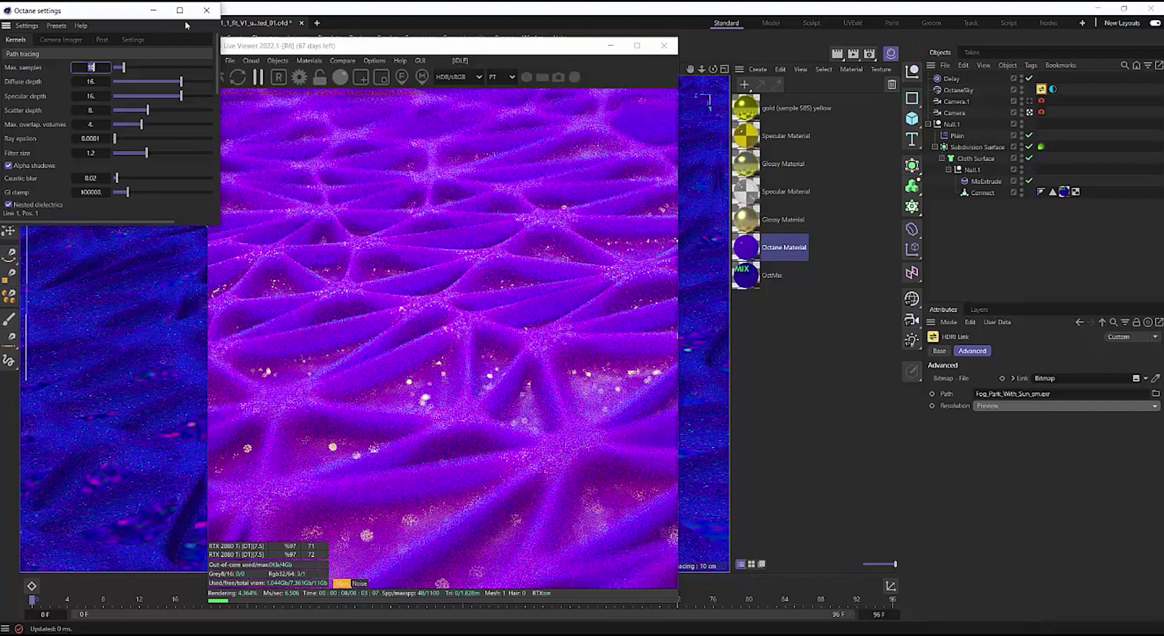
left_click(207, 11)
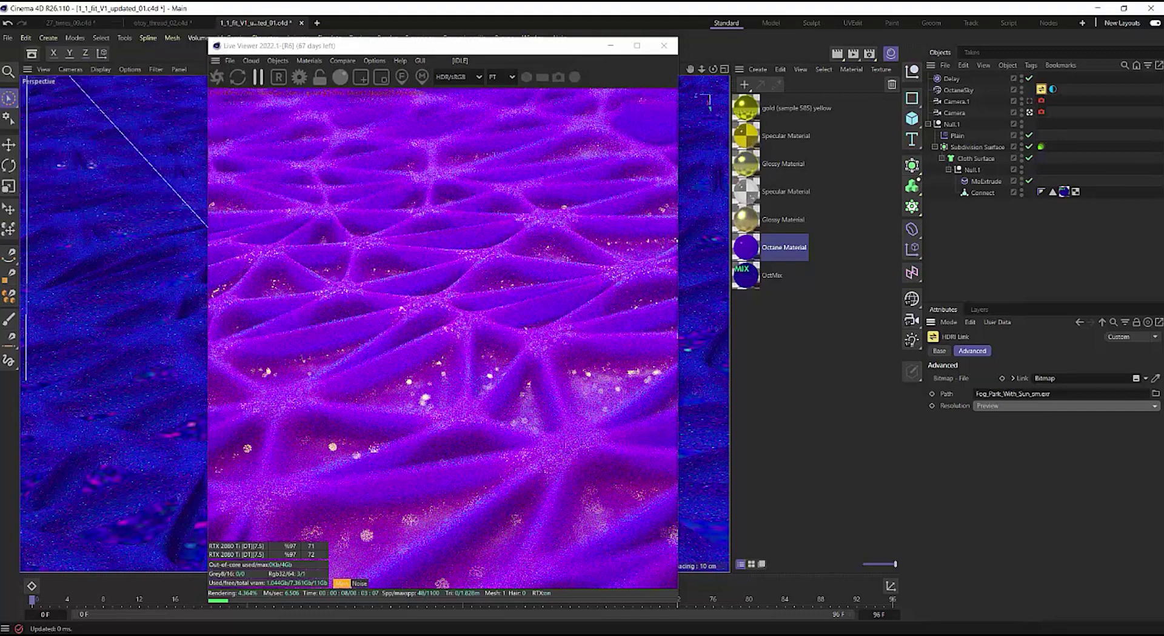
Open the Picture Viewer, view frame 0 of the low_res_01 render and play back the noisy preview animation from the history
key("shift+F6")
left_click_drag(201, 63, 154, 41)
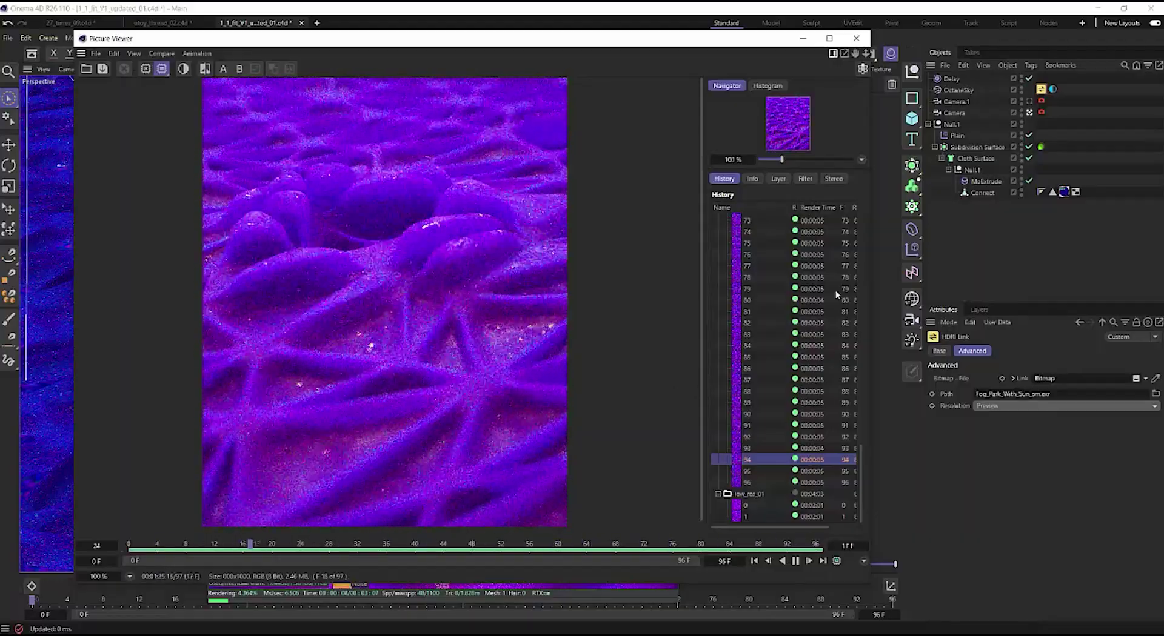
left_click(816, 507)
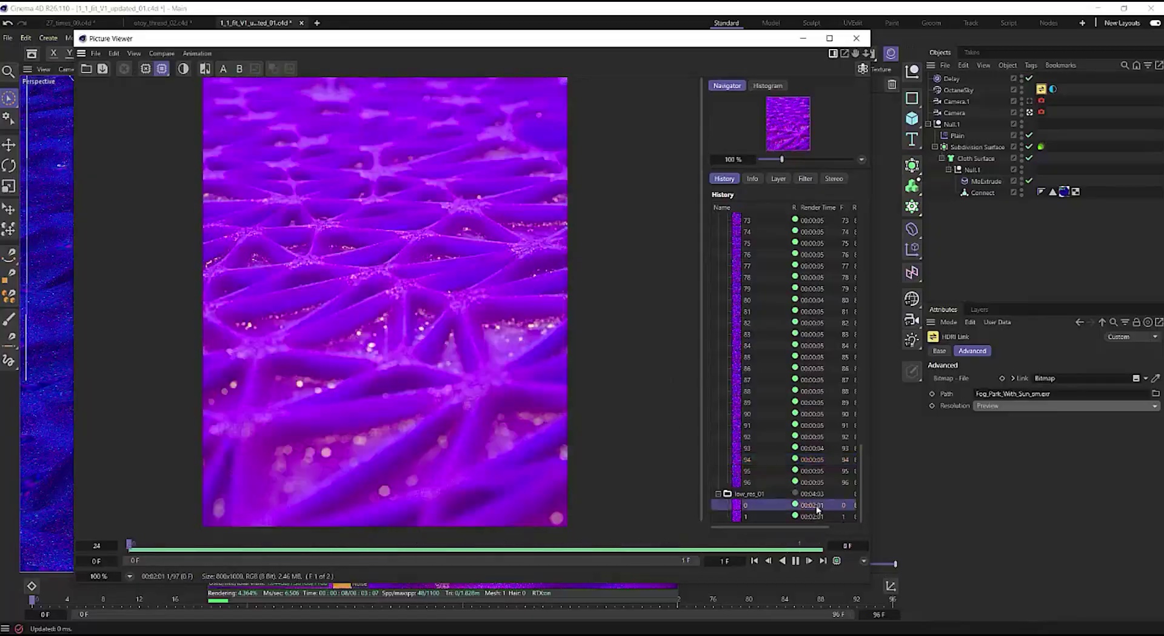
left_click(795, 562)
left_click(774, 448)
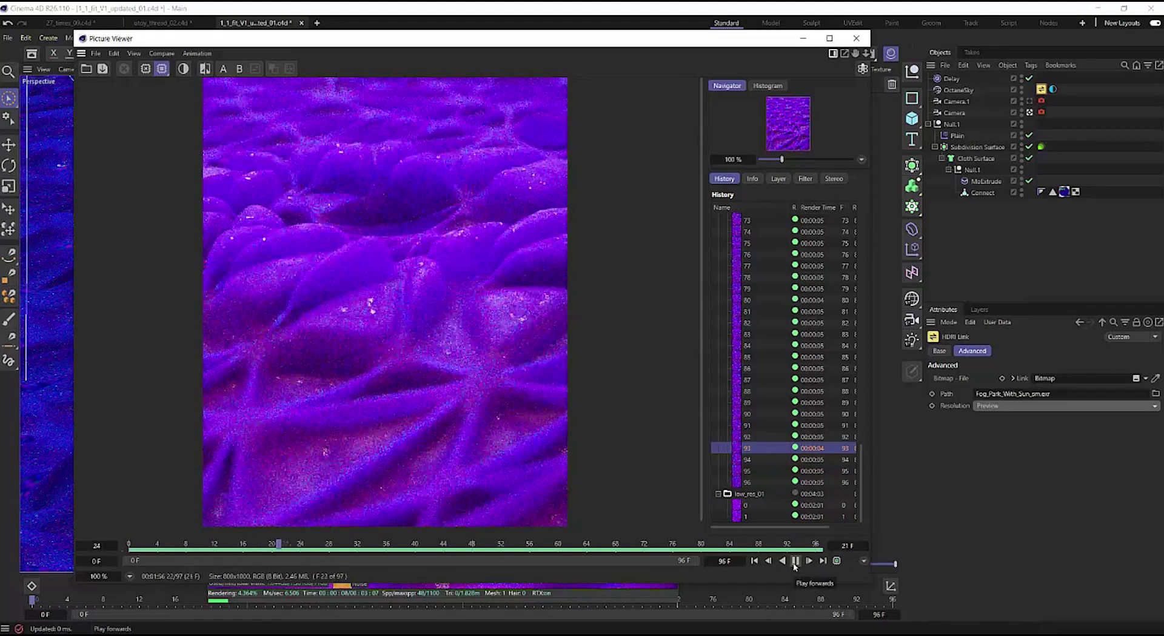
Move the Picture Viewer aside and play the vori_bubble_01 video in Media Player for comparison with the preview animation
left_click_drag(406, 43, 348, 35)
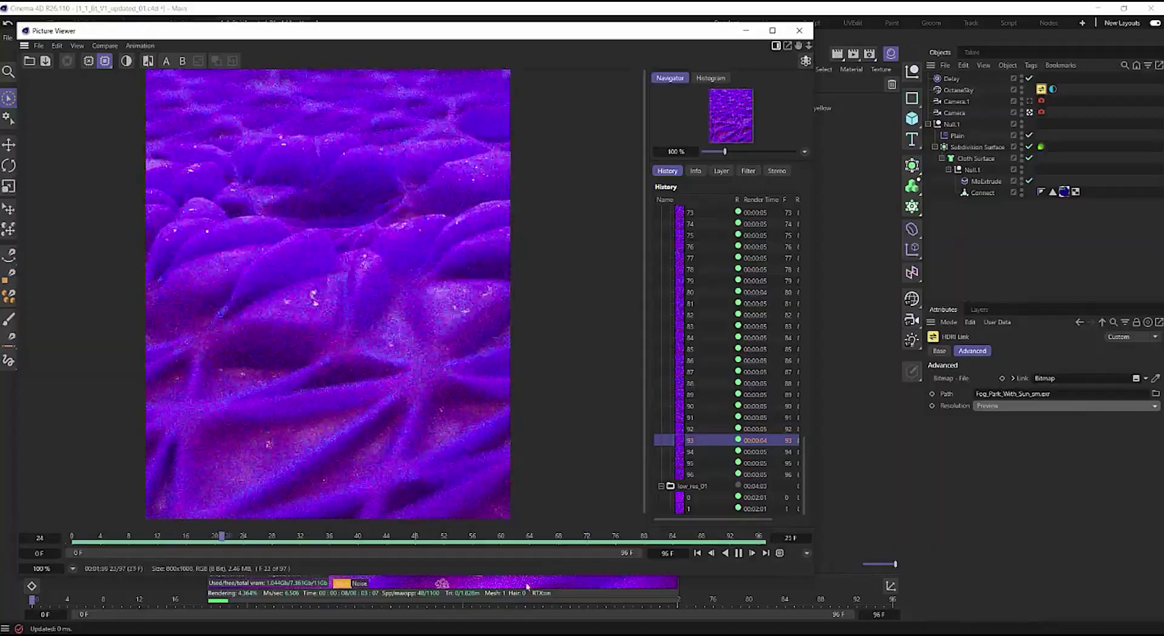
left_click(576, 634)
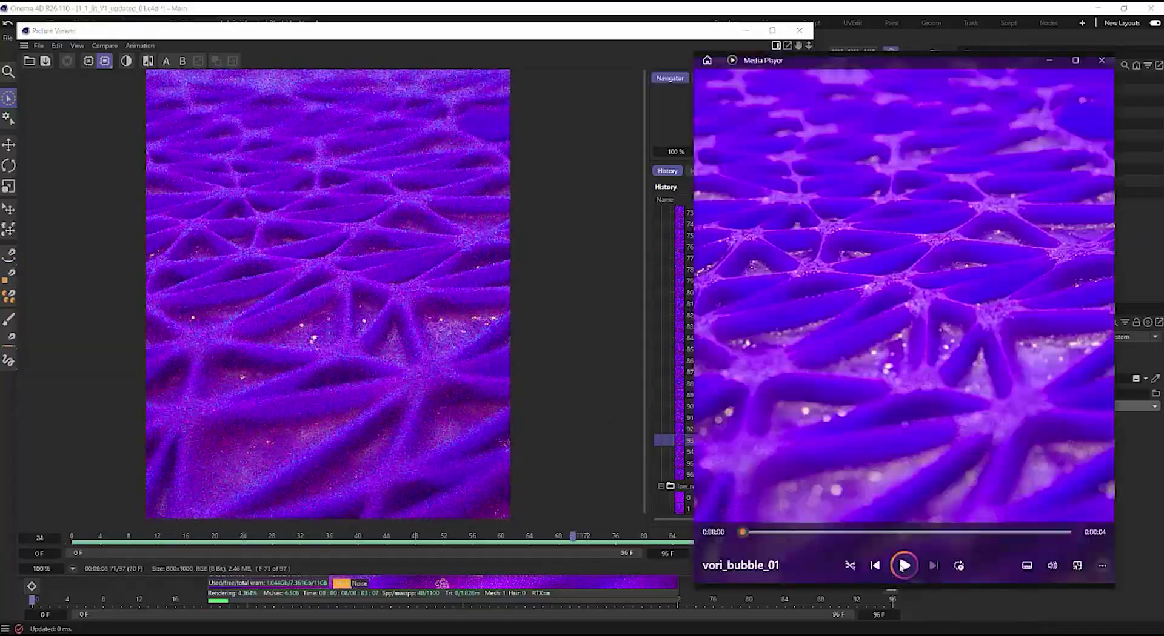
left_click(904, 565)
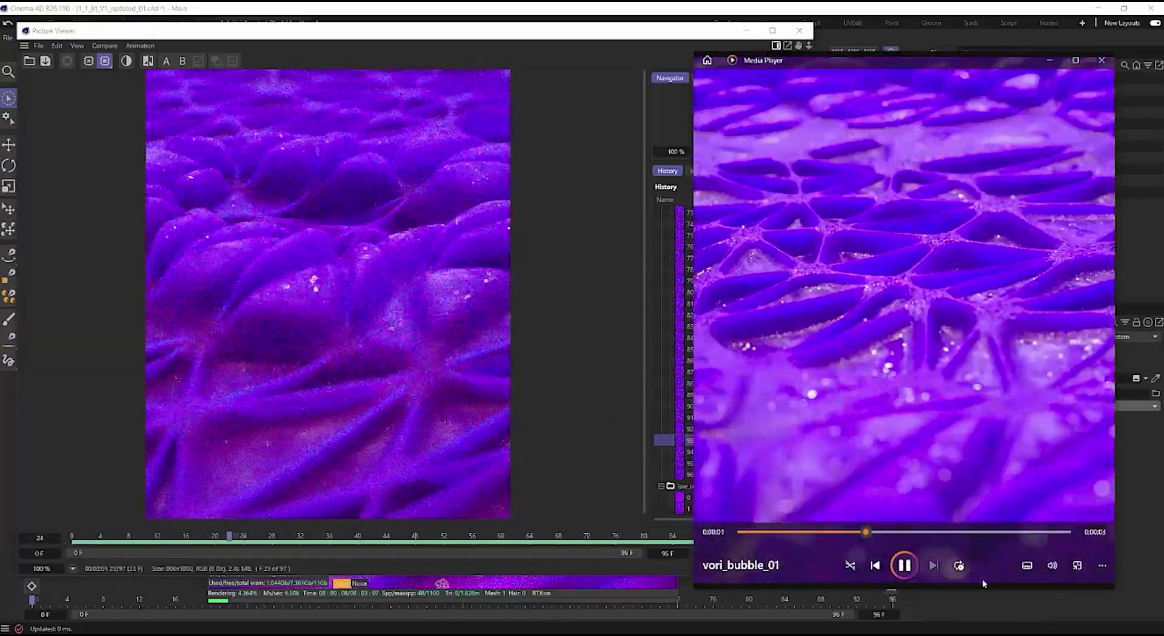